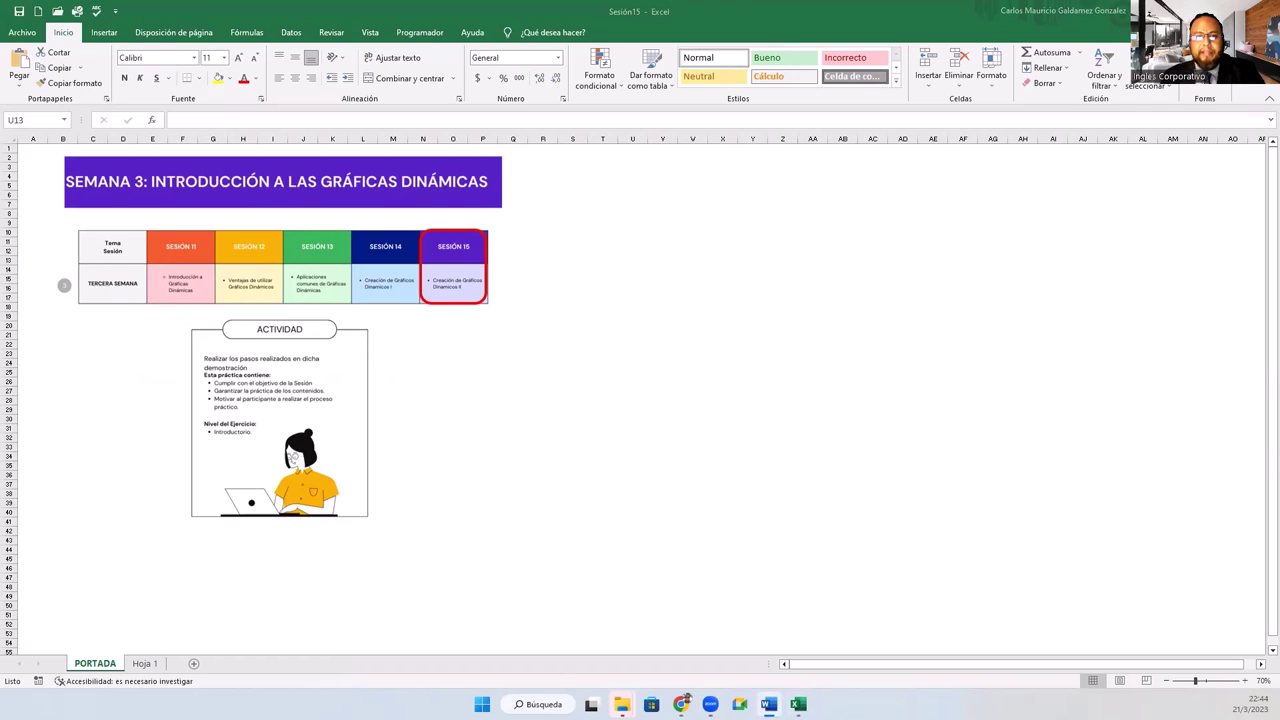
# Step: Open the Hoja 1 sheet holding the ID, Vendedor, Producto, Precio and Mes sales table
pyautogui.click(146, 664)
# Step: Create a pivot table from the Hoja 1 sales data on a new sheet
pyautogui.click(148, 335)
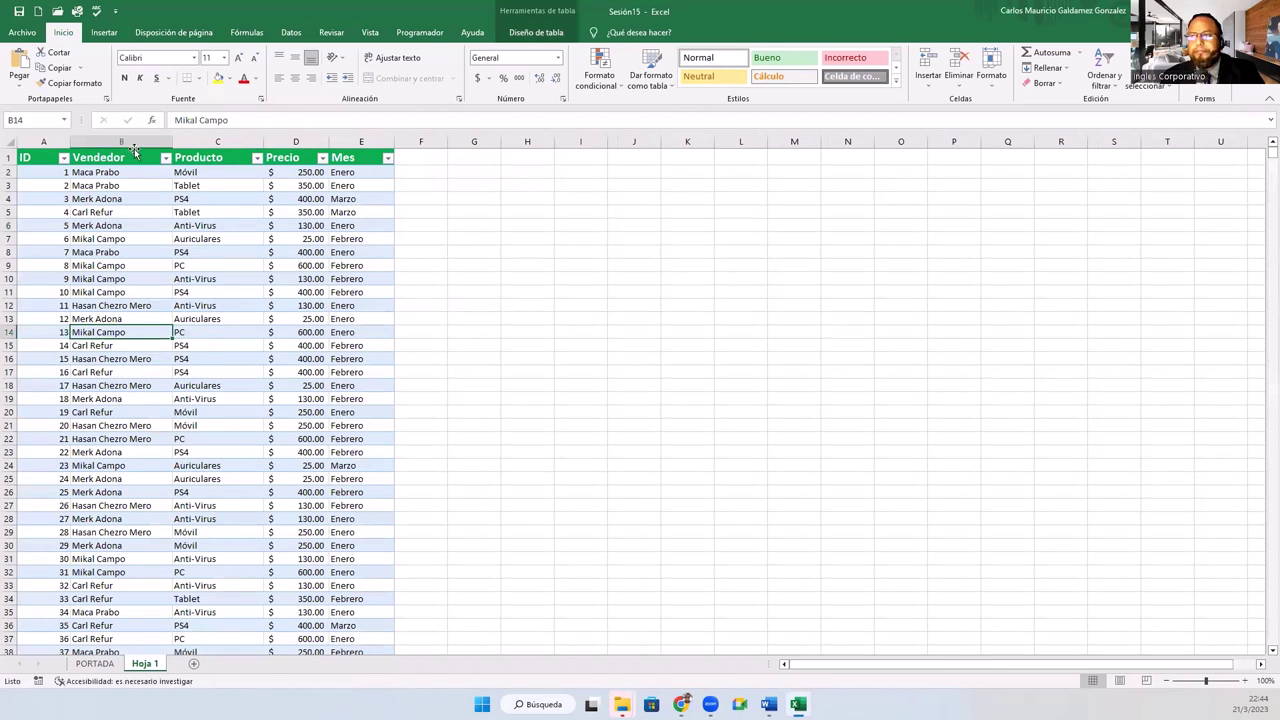
pyautogui.click(104, 32)
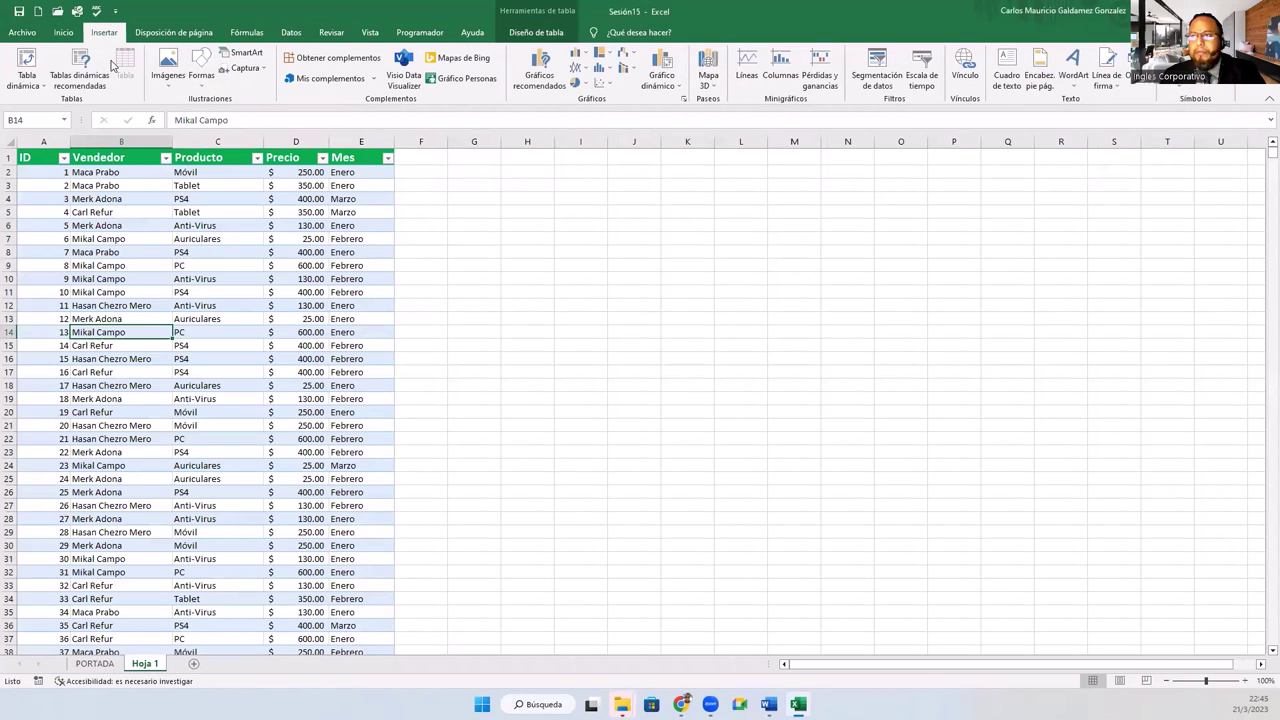
pyautogui.click(28, 66)
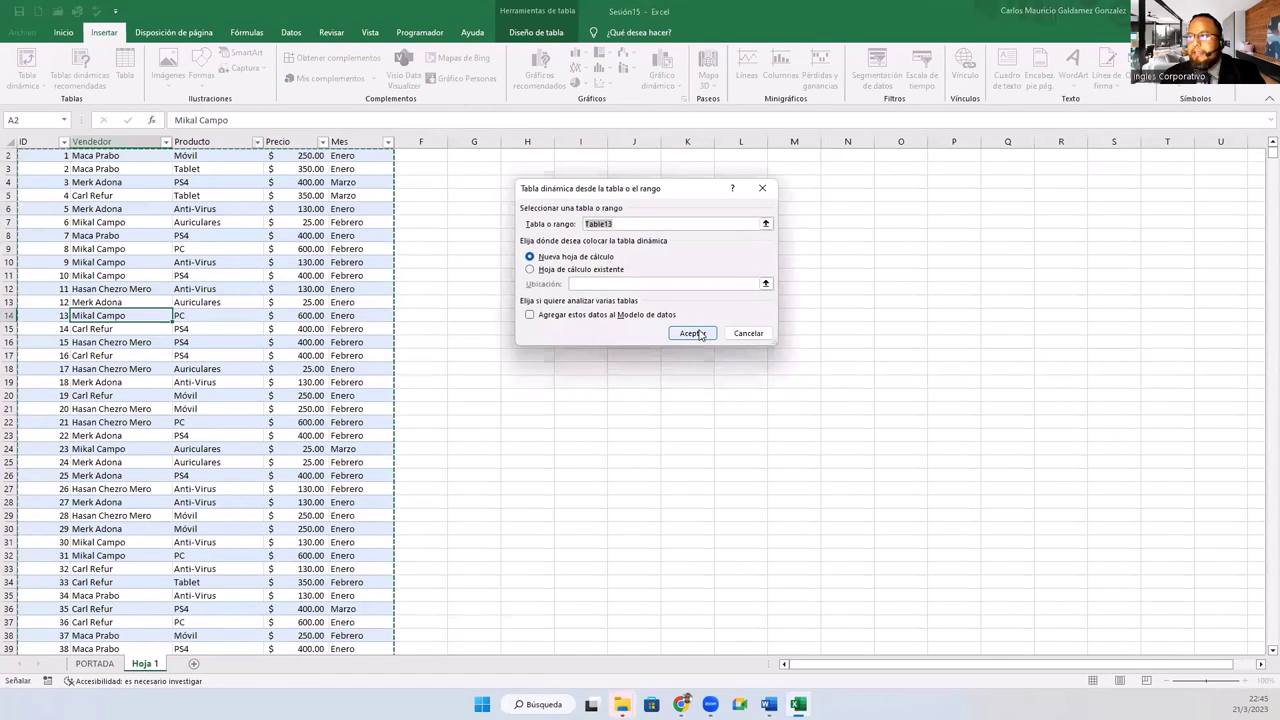
pyautogui.click(700, 338)
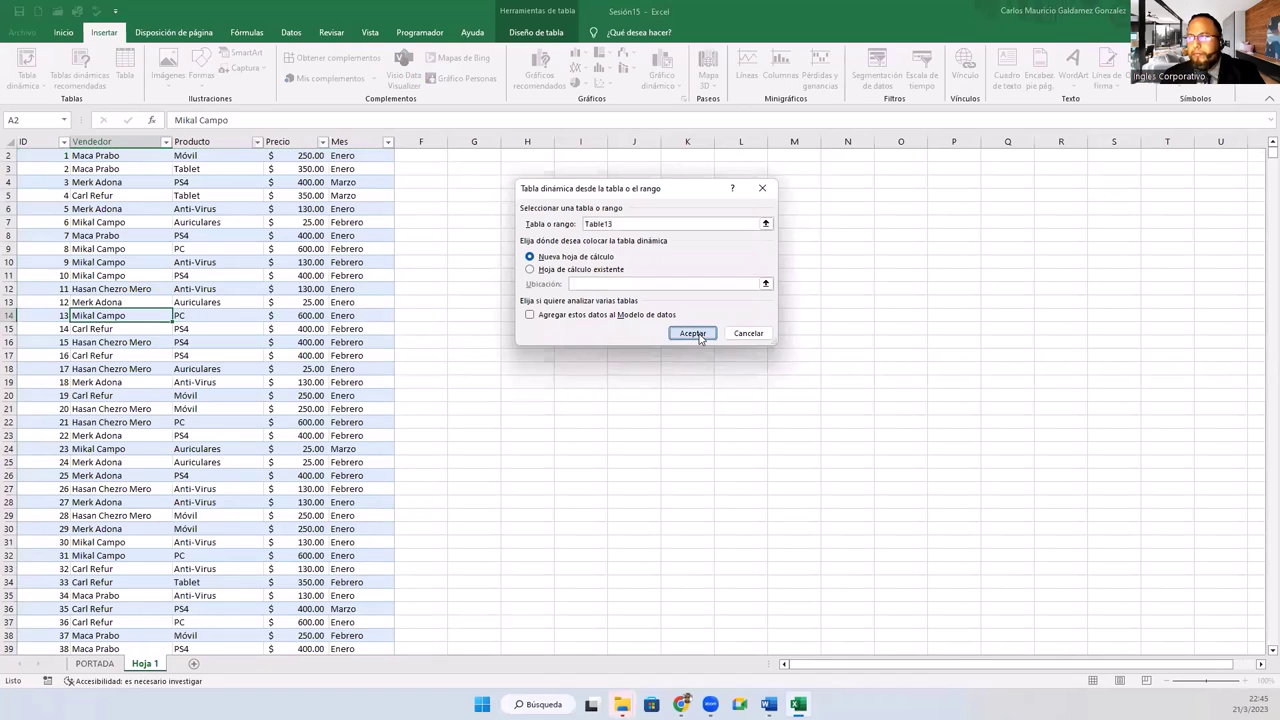
pyautogui.click(95, 249)
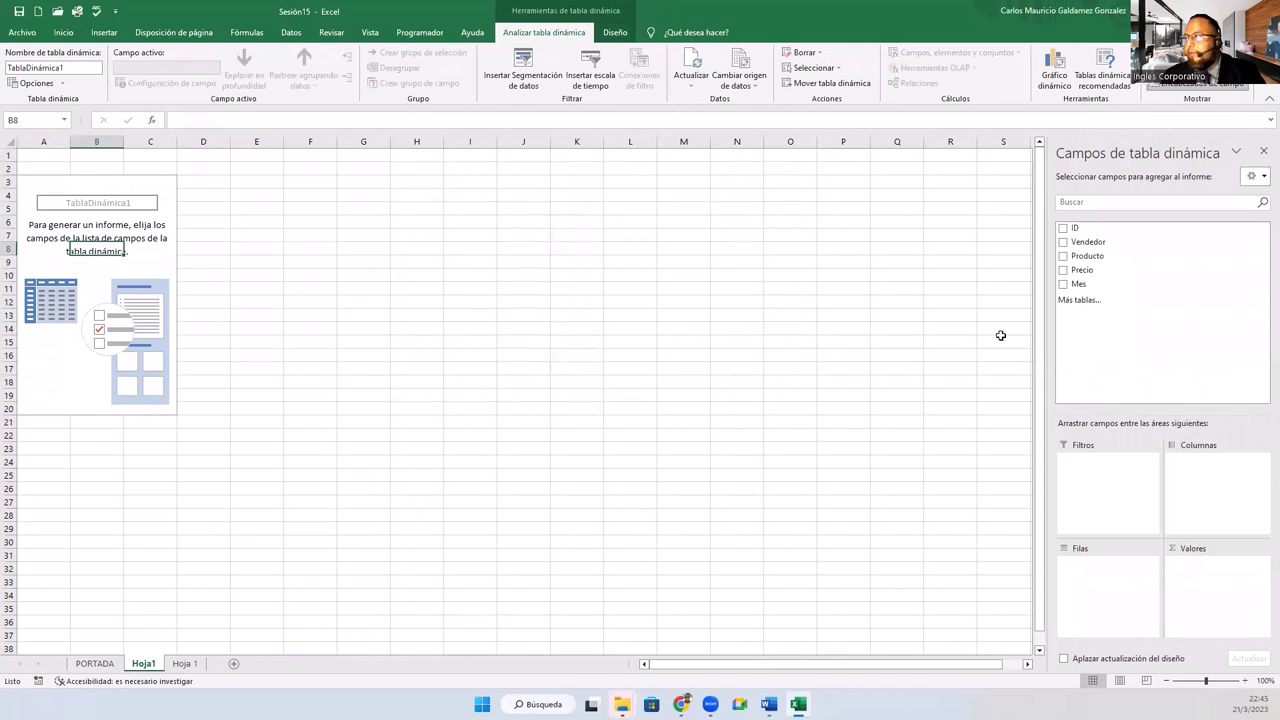
# Step: Put Vendedor in rows, Producto in columns and sum of Precio in values, then select the values
pyautogui.moveTo(1085, 242); pyautogui.dragTo(1086, 591)
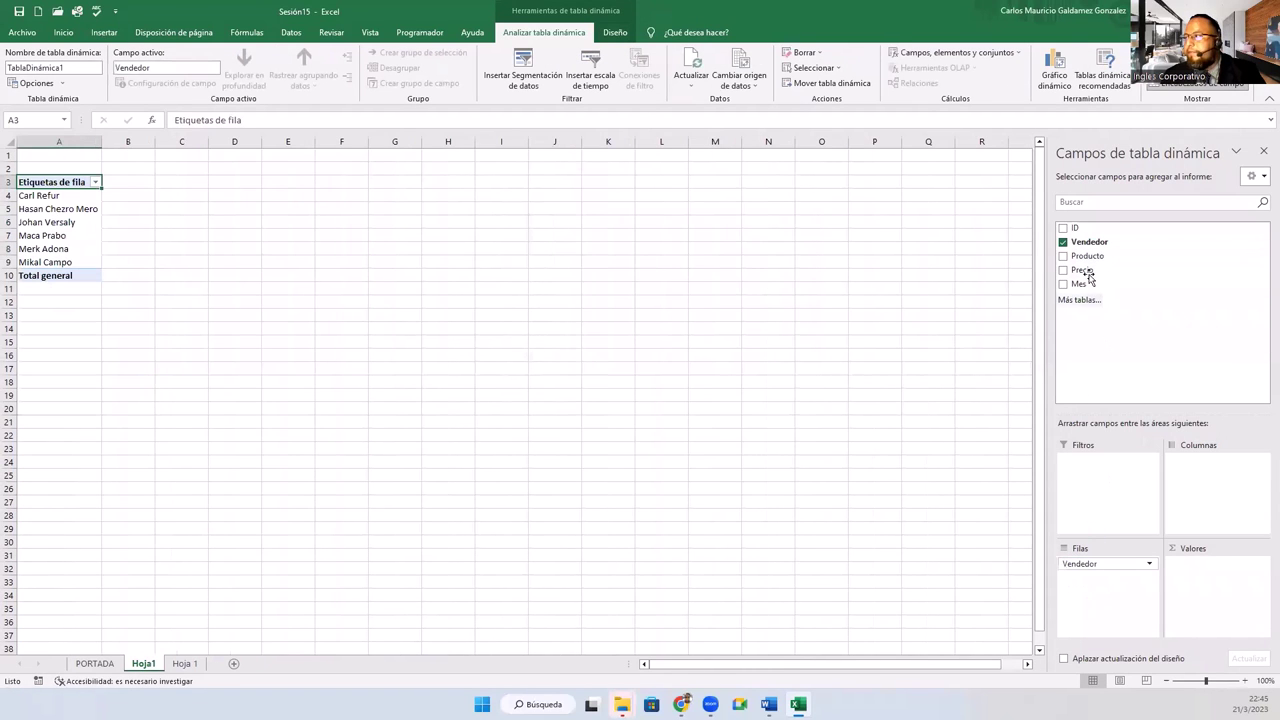
pyautogui.moveTo(1088, 257); pyautogui.dragTo(1190, 472)
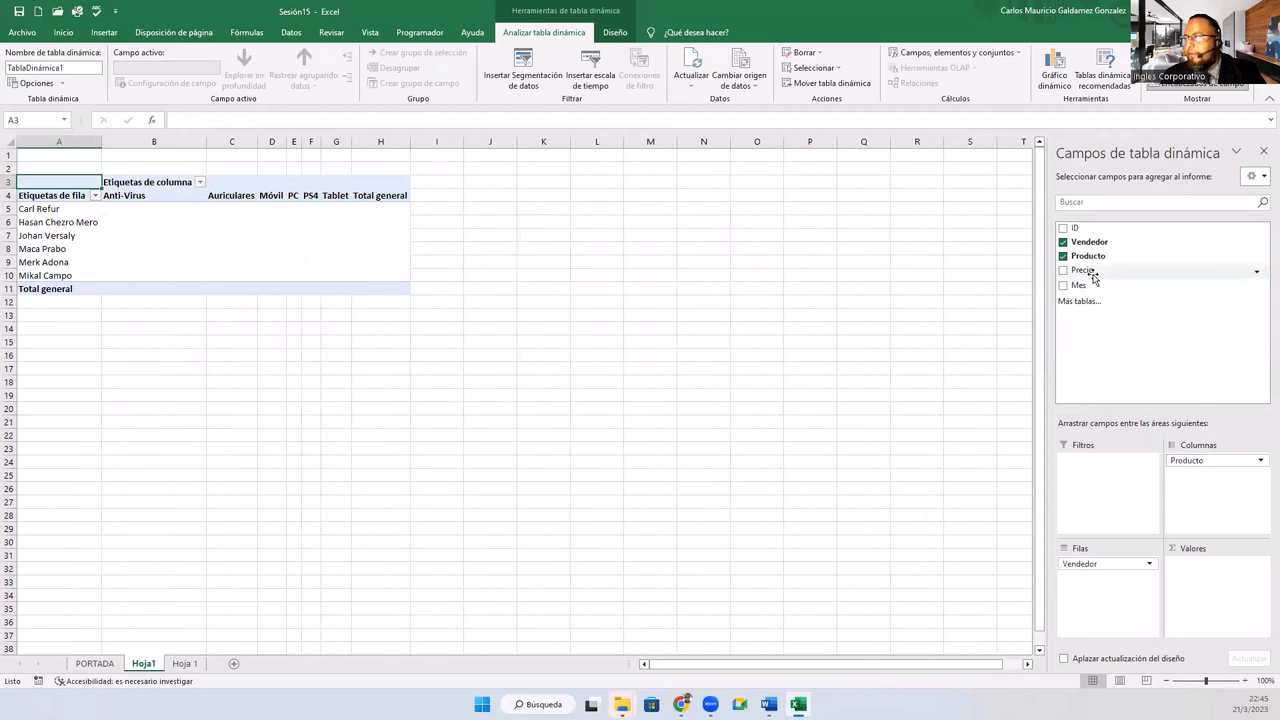
pyautogui.moveTo(1088, 276); pyautogui.dragTo(1198, 587)
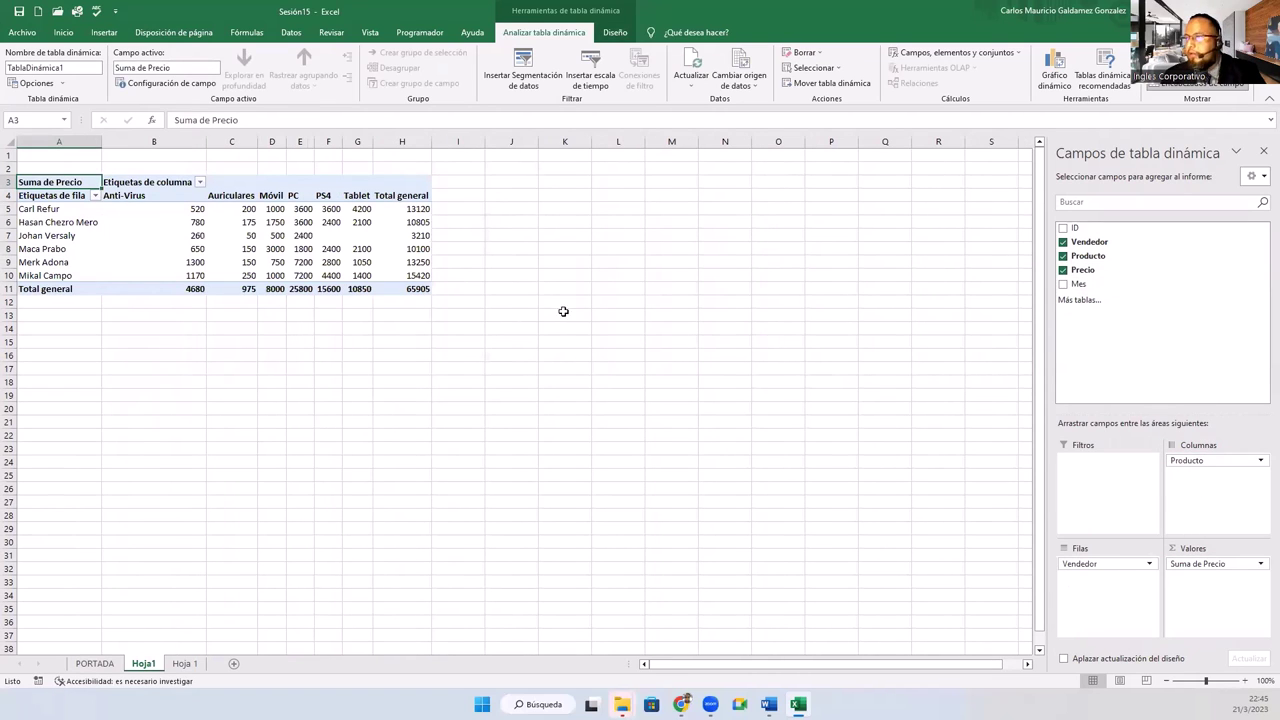
pyautogui.click(97, 263)
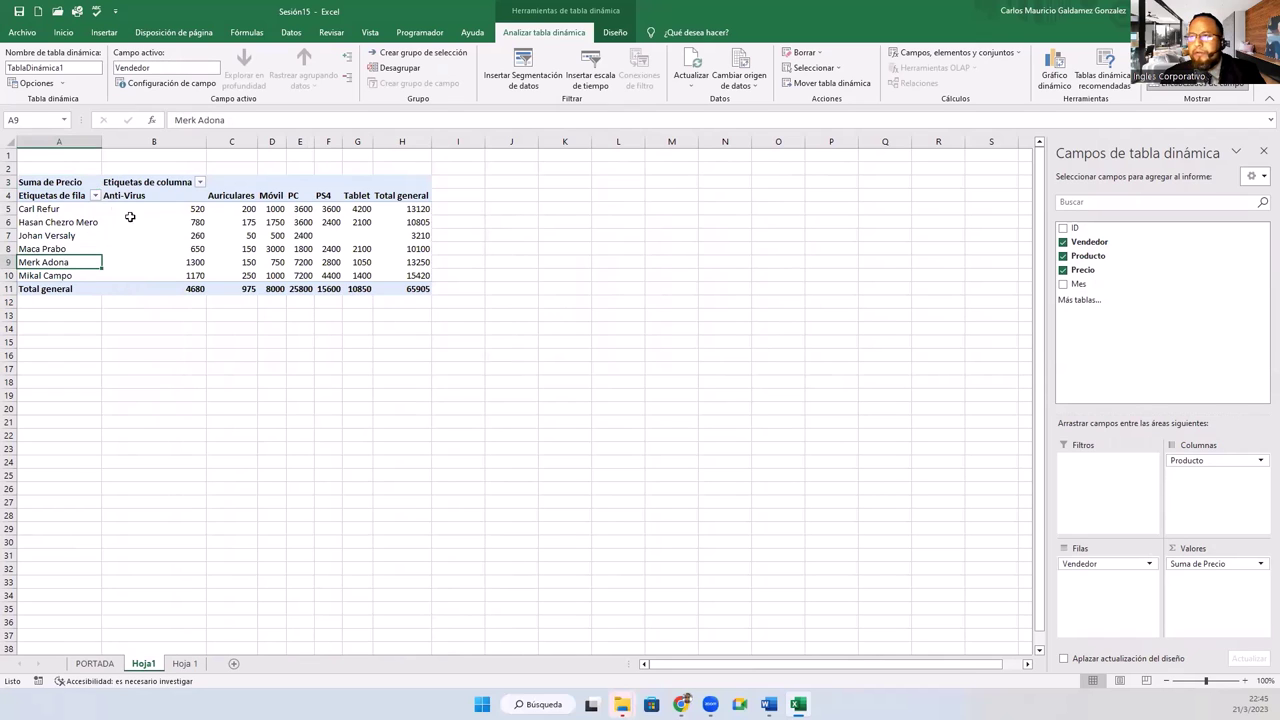
pyautogui.moveTo(130, 211); pyautogui.dragTo(420, 289)
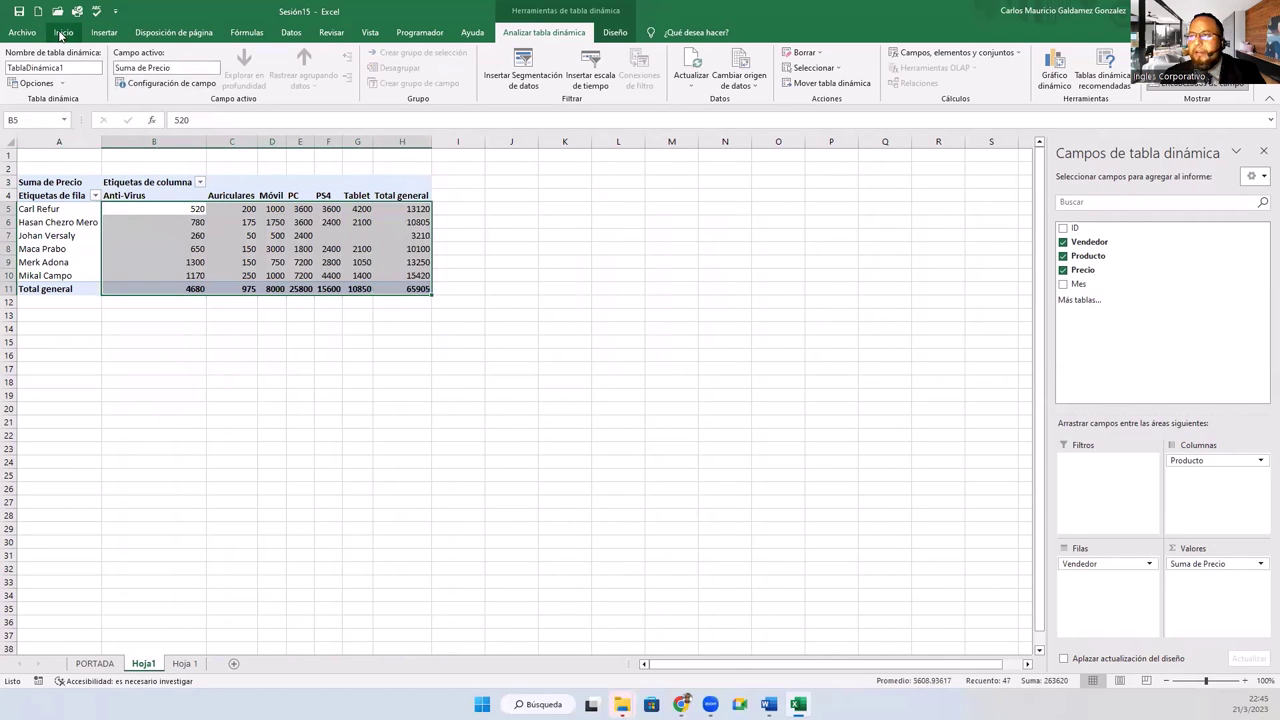
pyautogui.click(62, 34)
# Step: Apply Contabilidad format to the values and add Mes to the rows above Vendedor
pyautogui.click(477, 78)
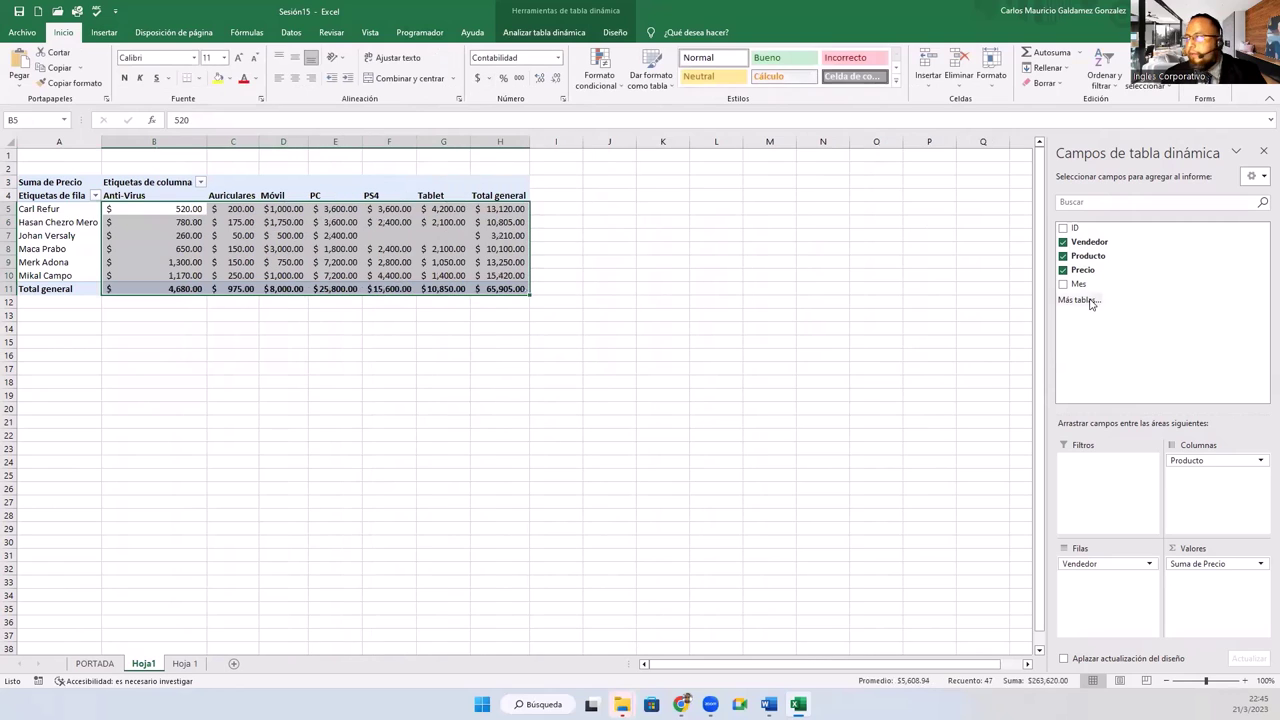
pyautogui.moveTo(1078, 284)
pyautogui.mouseDown()
pyautogui.moveTo(1085, 610)
pyautogui.moveTo(1083, 563)
pyautogui.mouseUp()
pyautogui.click(190, 368)
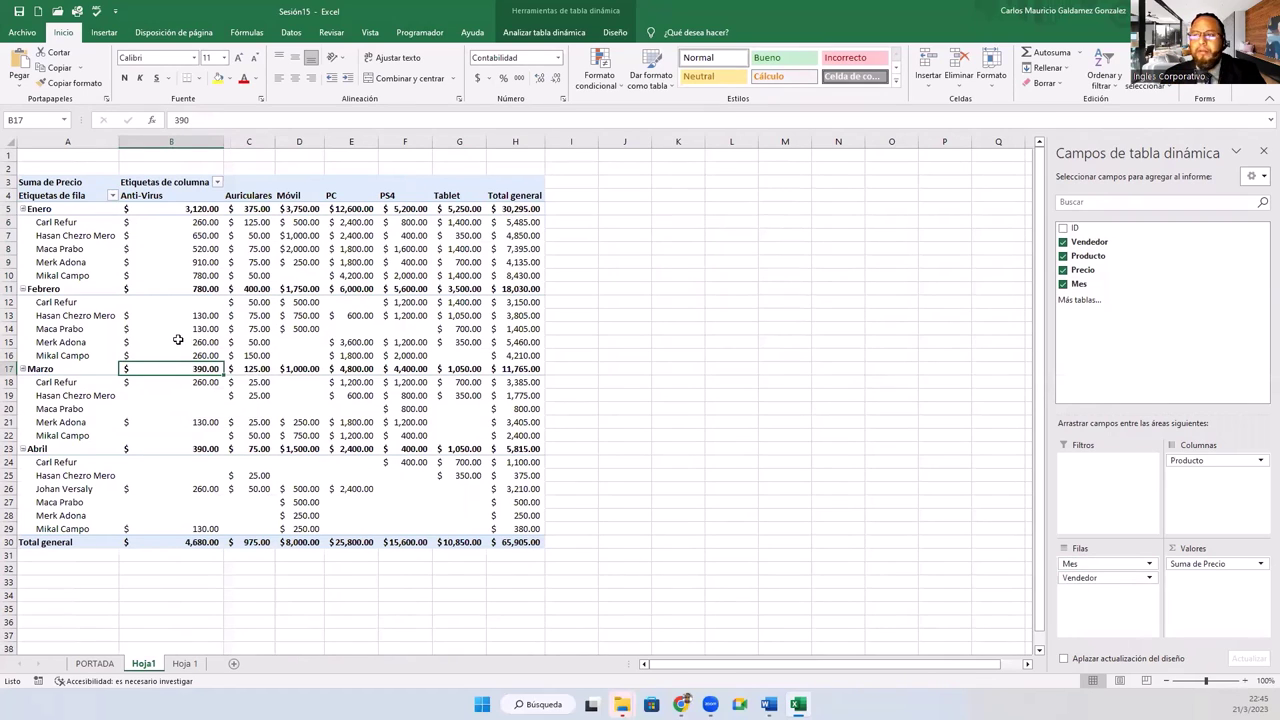
# Step: Select the Enero sellers and their product totals to review the month grouping
pyautogui.click(177, 341)
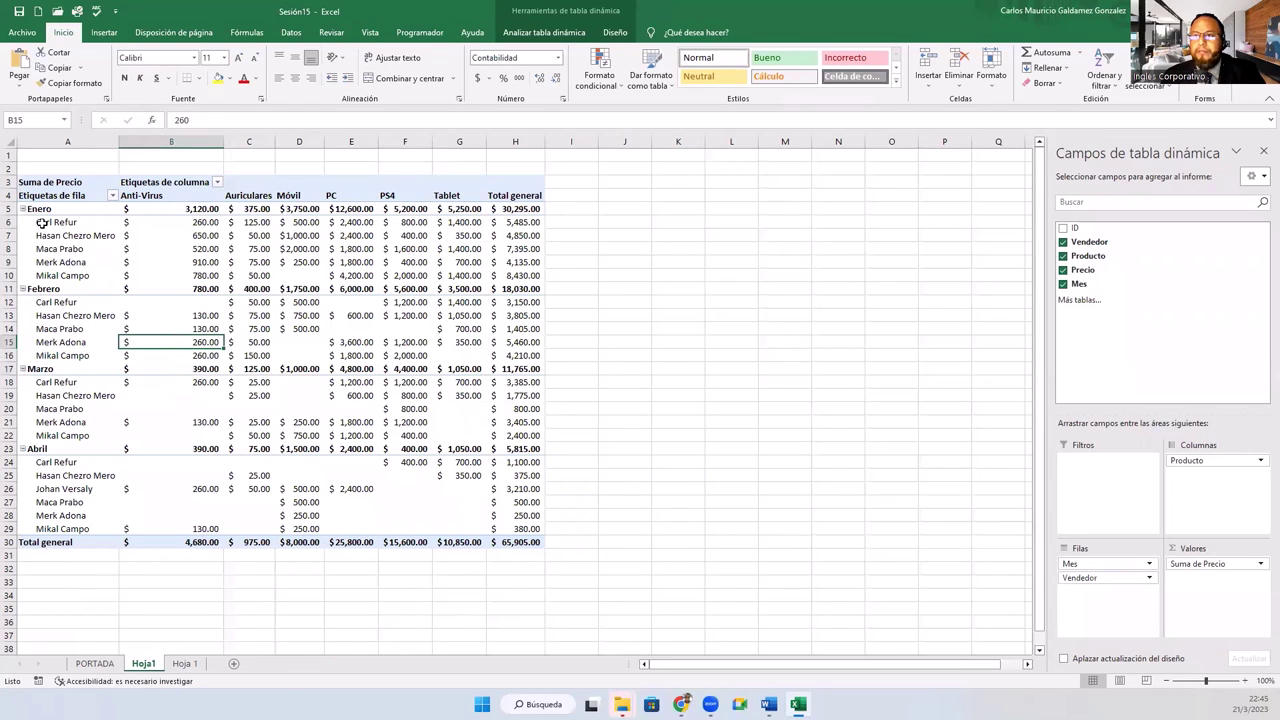
pyautogui.moveTo(43, 222); pyautogui.dragTo(50, 275)
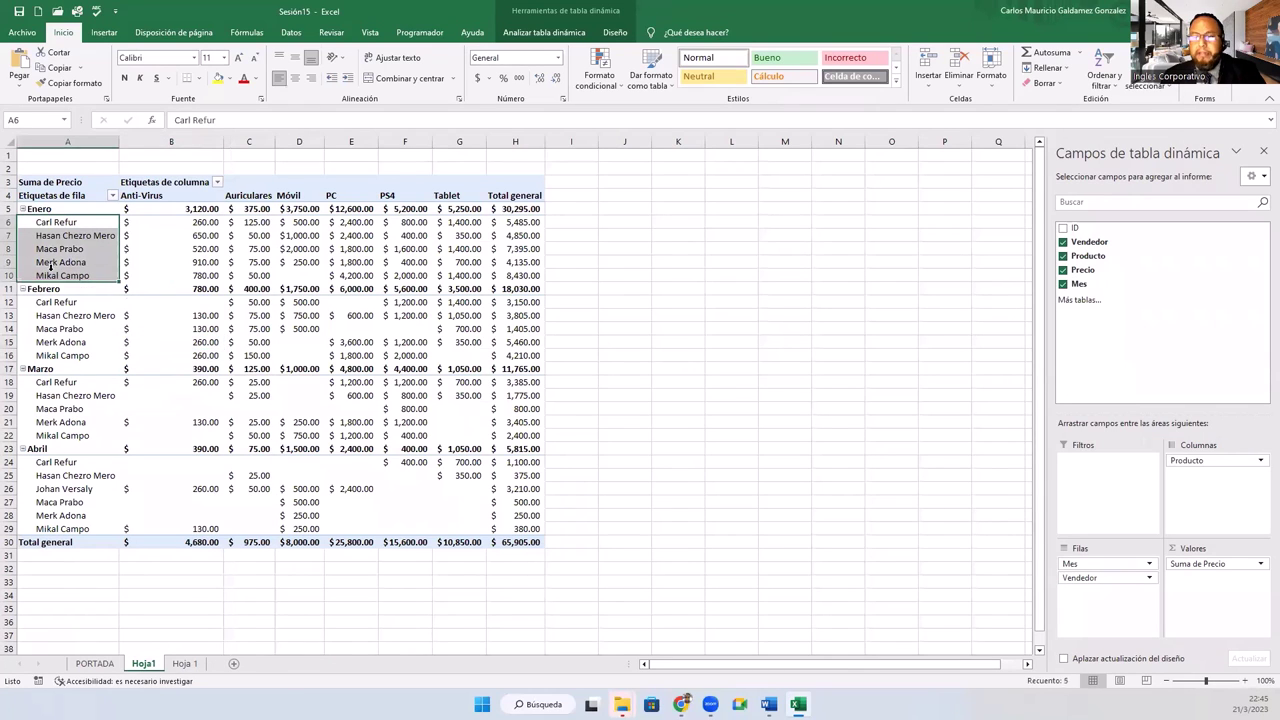
pyautogui.moveTo(172, 222); pyautogui.dragTo(446, 272)
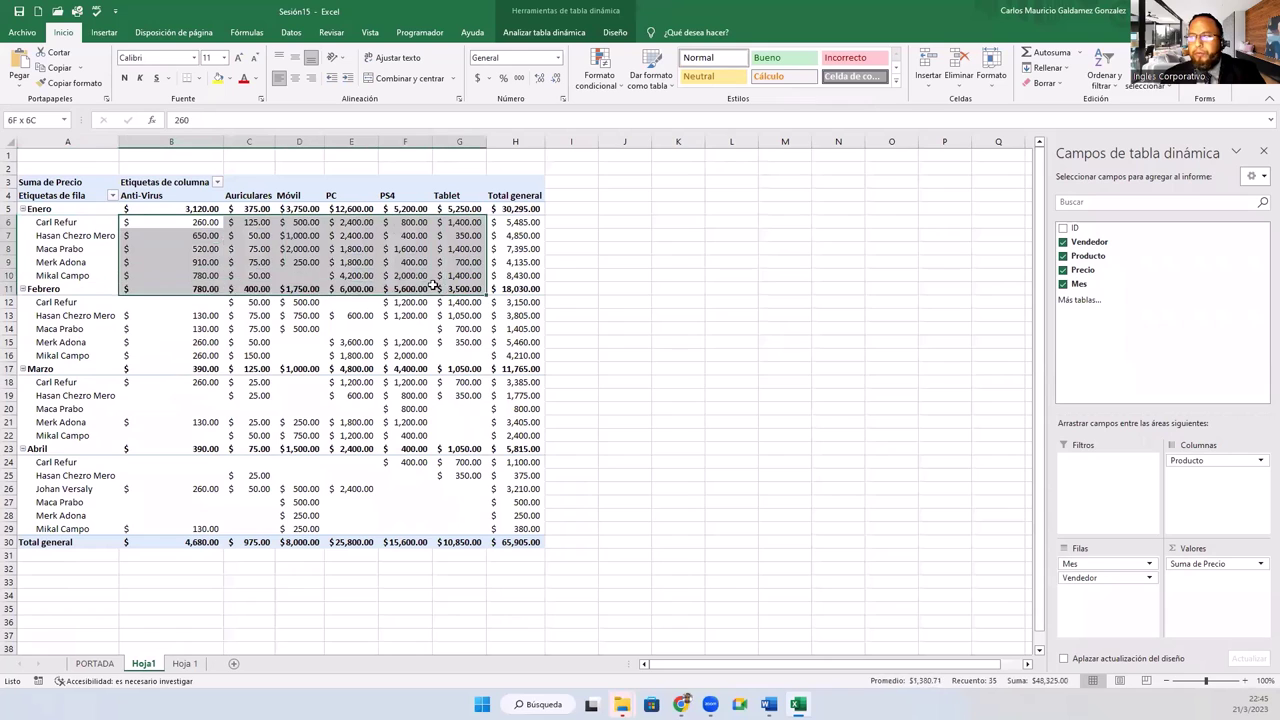
pyautogui.click(304, 301)
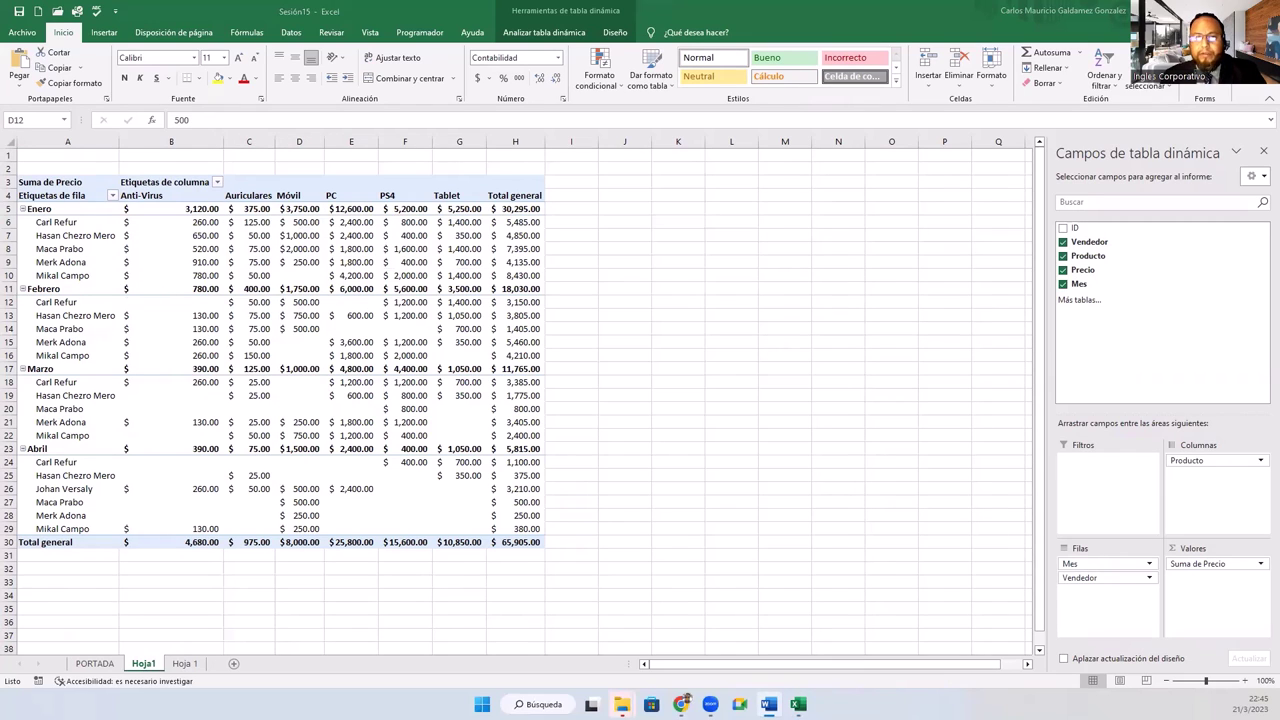
# Step: Copy the last 13 sales rows (B209:D221) and paste them starting at B222
pyautogui.click(183, 664)
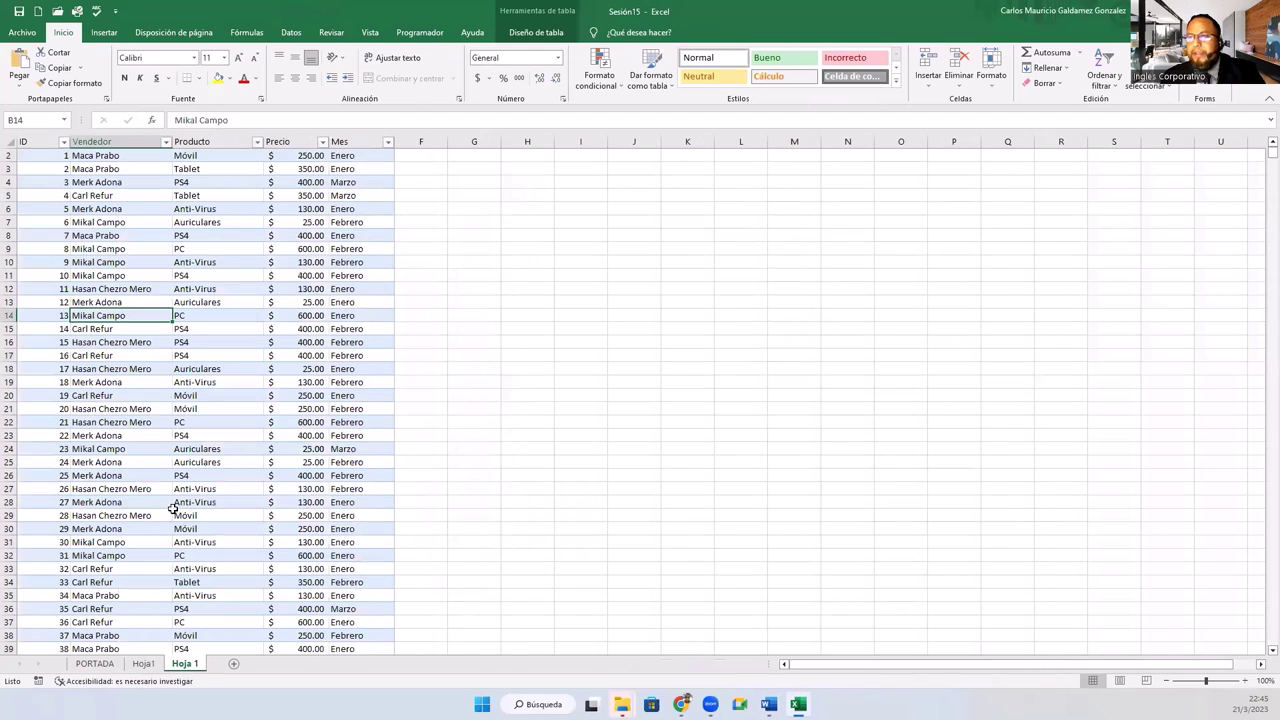
pyautogui.scroll(-10, 175, 510)
pyautogui.scroll(-7, 175, 510)
pyautogui.scroll(-8, 176, 505)
pyautogui.scroll(-9, 178, 500)
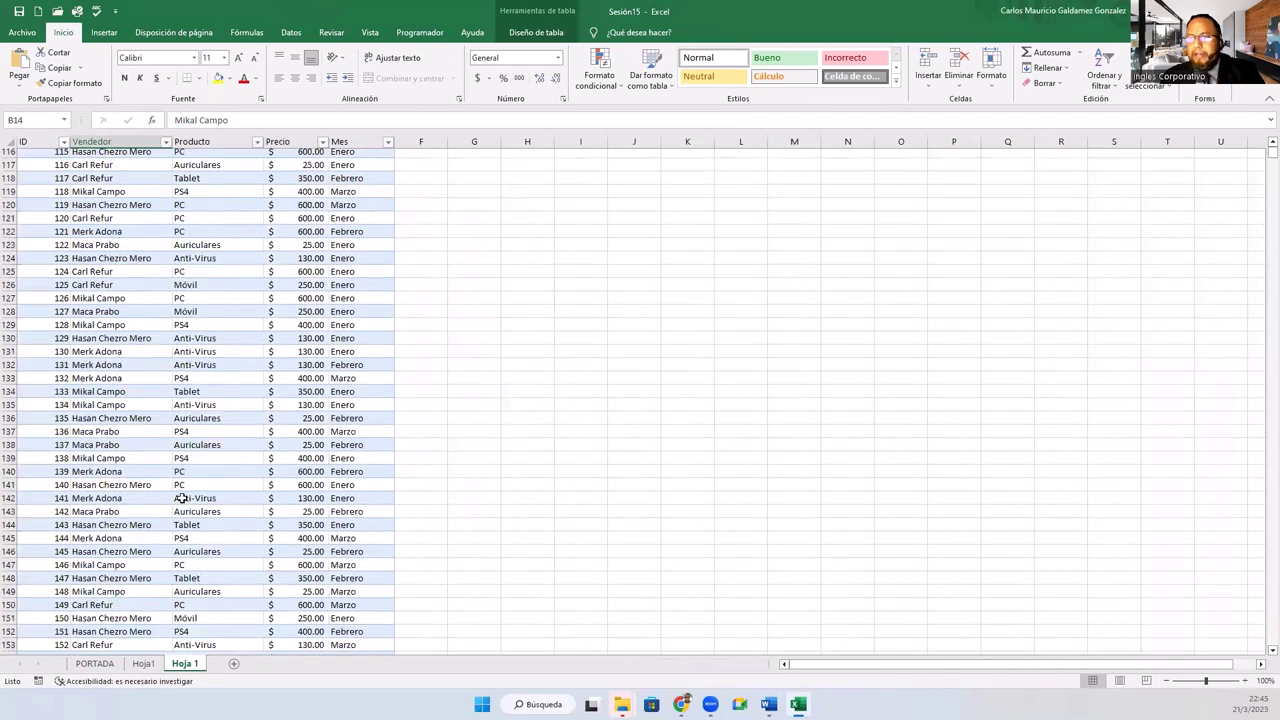
pyautogui.scroll(-6, 182, 494)
pyautogui.scroll(-16, 183, 490)
pyautogui.scroll(-10, 184, 485)
pyautogui.scroll(1, 150, 440)
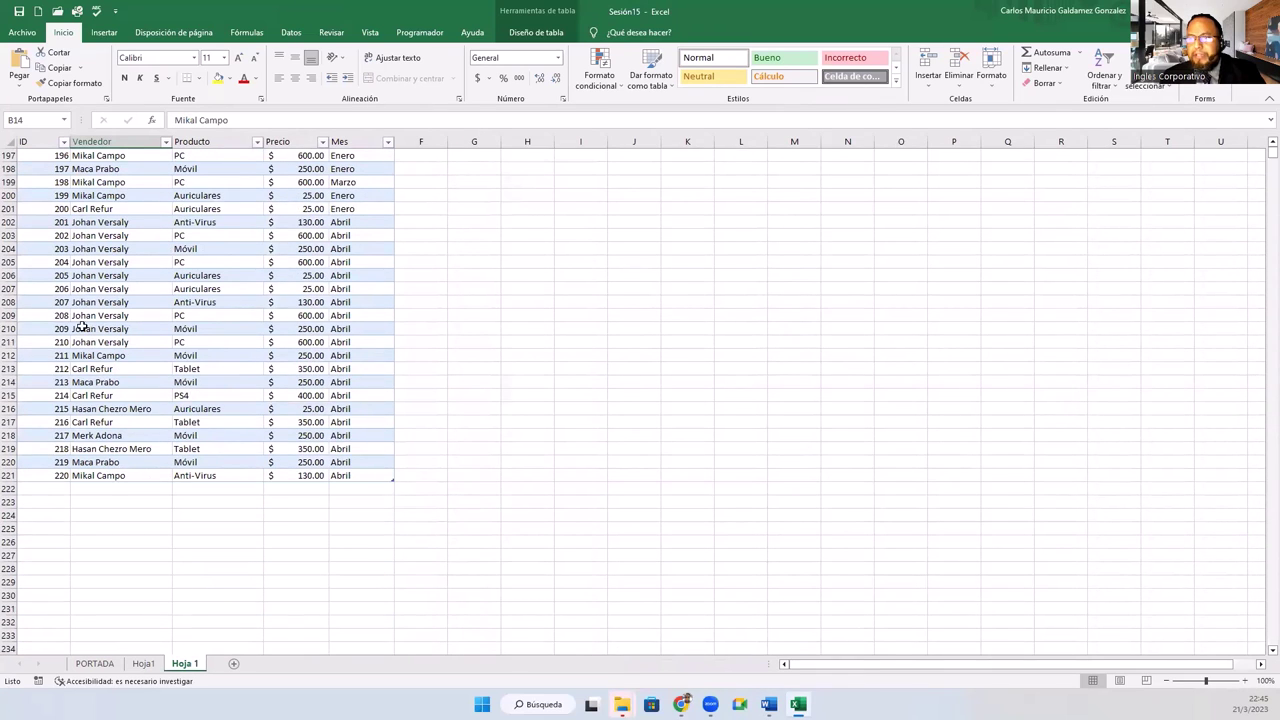
pyautogui.moveTo(87, 315); pyautogui.dragTo(275, 475)
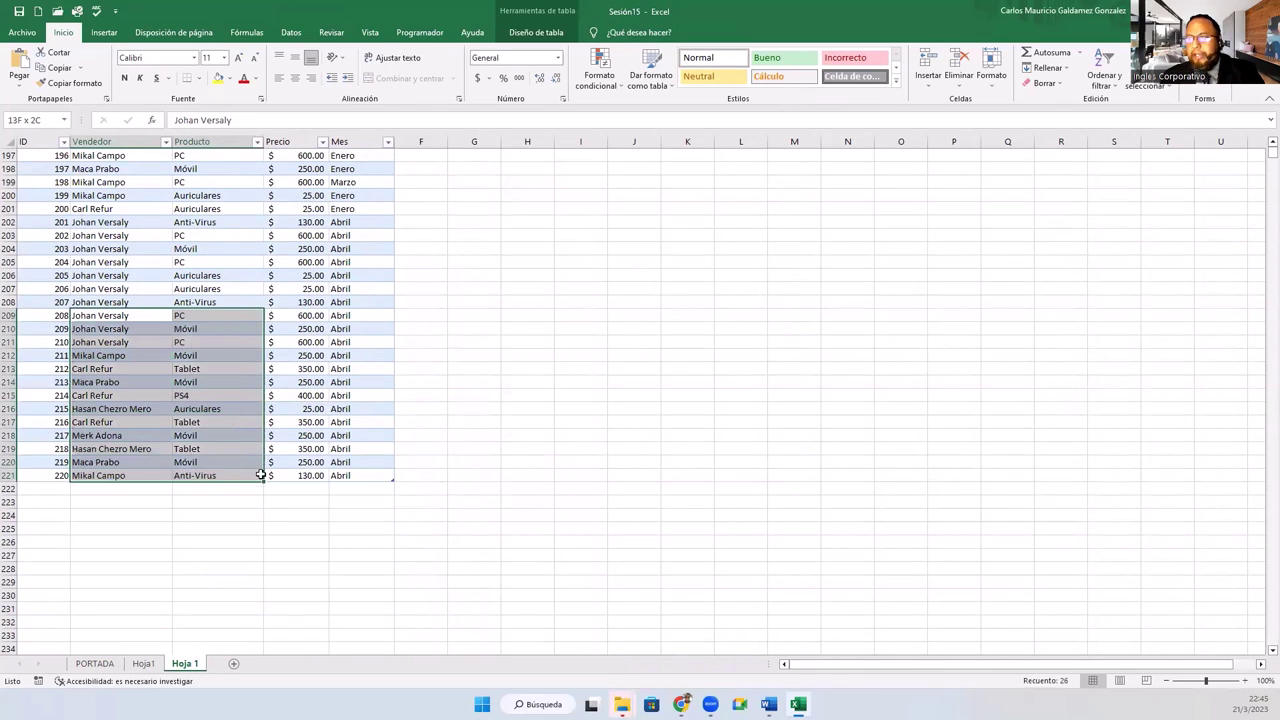
pyautogui.hotkey('ctrl', 'c')
pyautogui.click(150, 489)
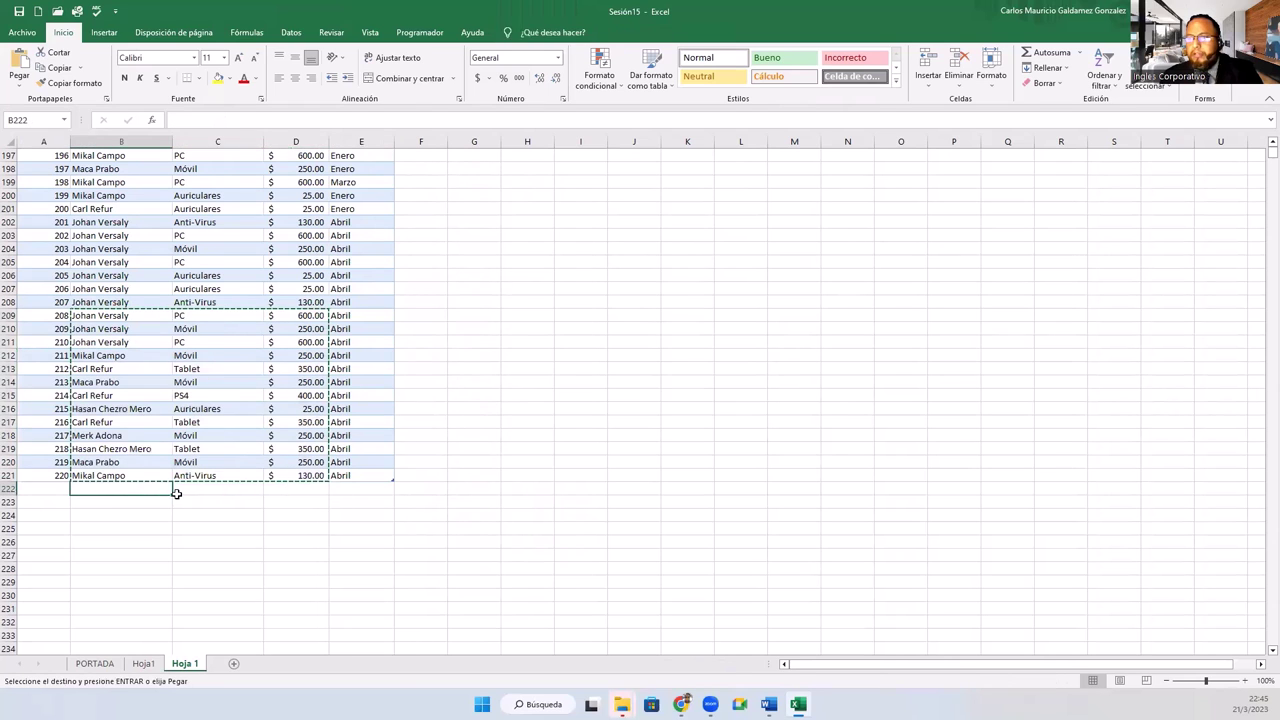
pyautogui.hotkey('ctrl', 'v')
# Step: Fill the new rows' Mes column with Mayo down to E234
pyautogui.click(350, 475)
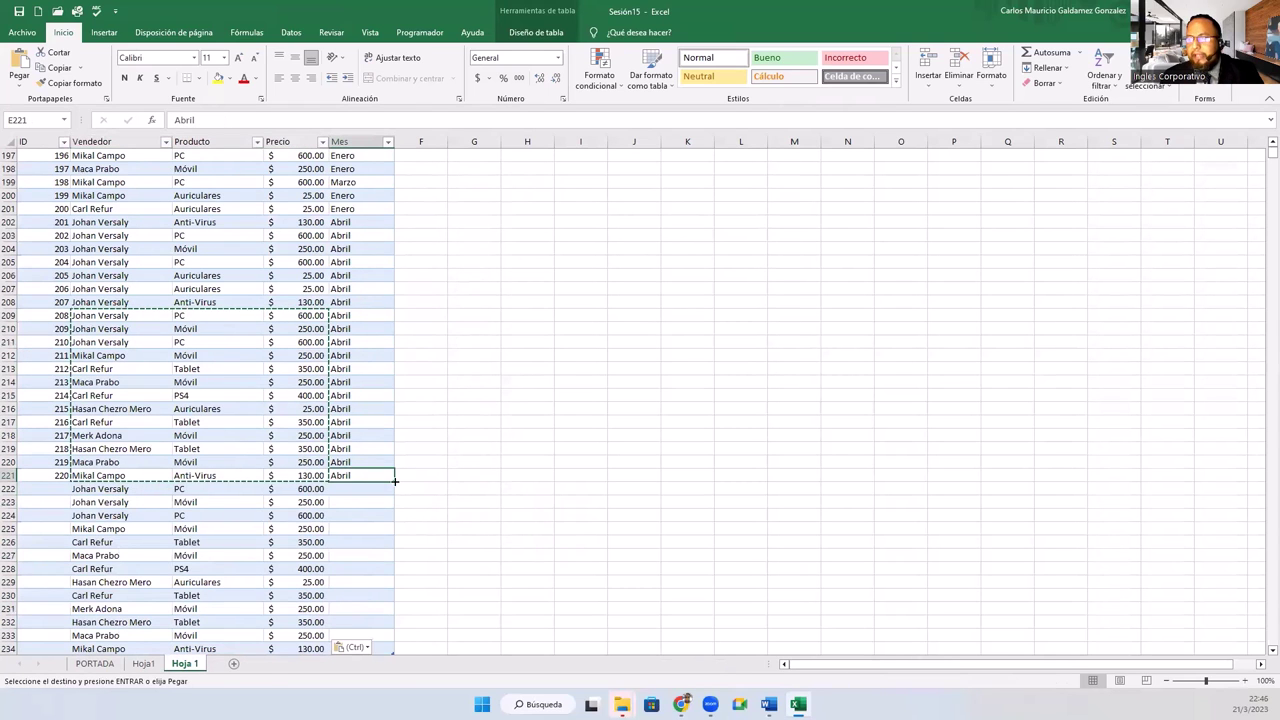
pyautogui.moveTo(392, 481); pyautogui.dragTo(388, 500)
pyautogui.click(360, 489)
pyautogui.hotkey('ctrl', 'c')
pyautogui.scroll(-5, 348, 354)
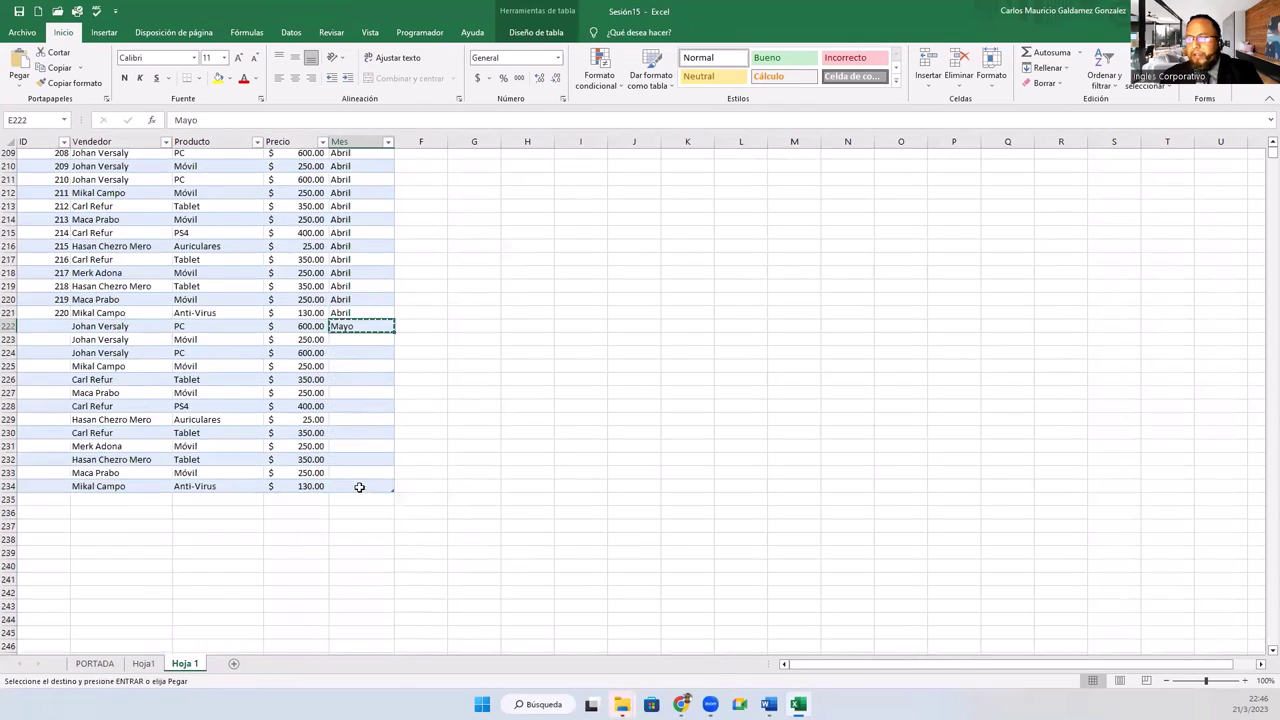
pyautogui.moveTo(348, 302); pyautogui.dragTo(345, 443)
pyautogui.hotkey('ctrl', 'v')
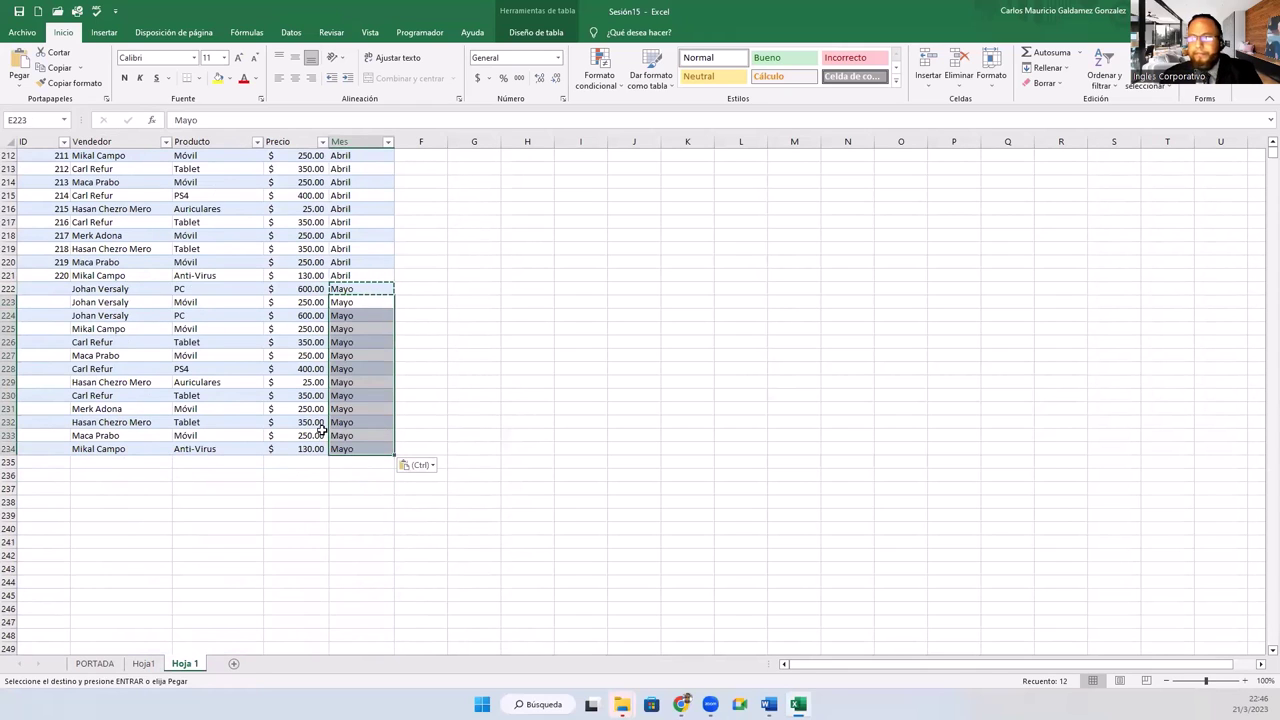
# Step: Number the new rows' IDs as a fill series from 221 through 235
pyautogui.click(55, 275)
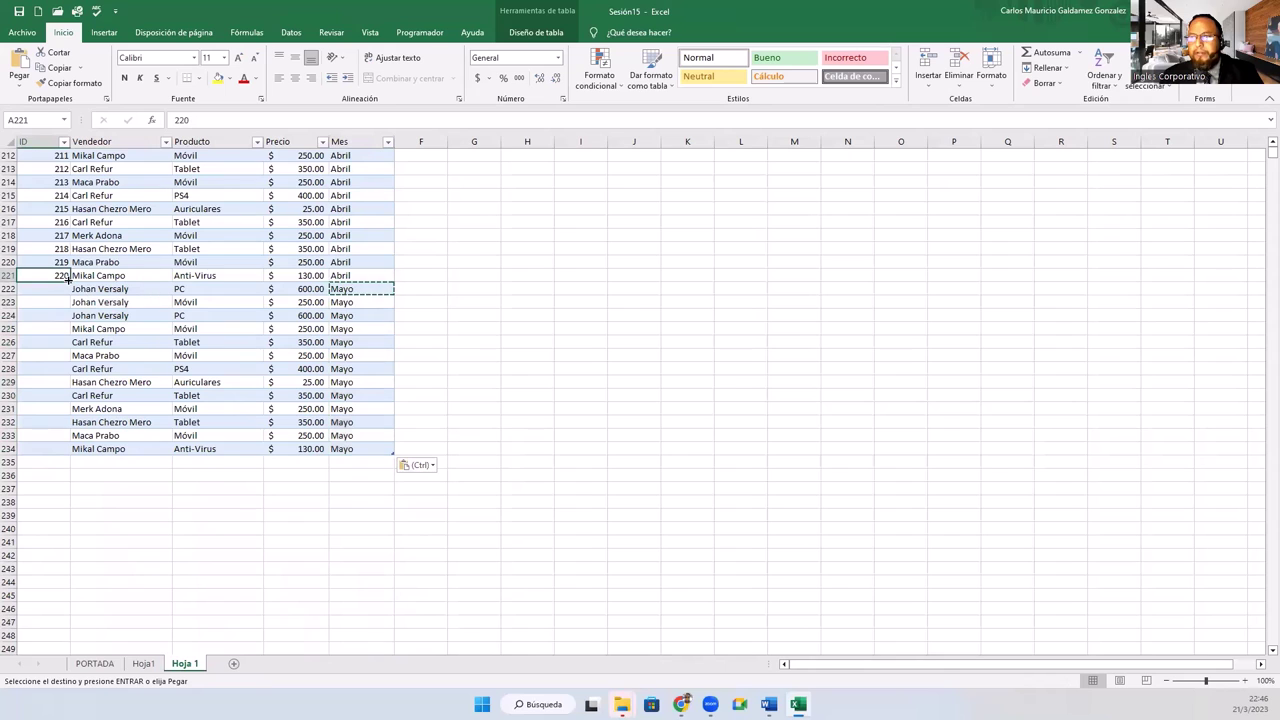
pyautogui.moveTo(70, 282); pyautogui.dragTo(52, 449)
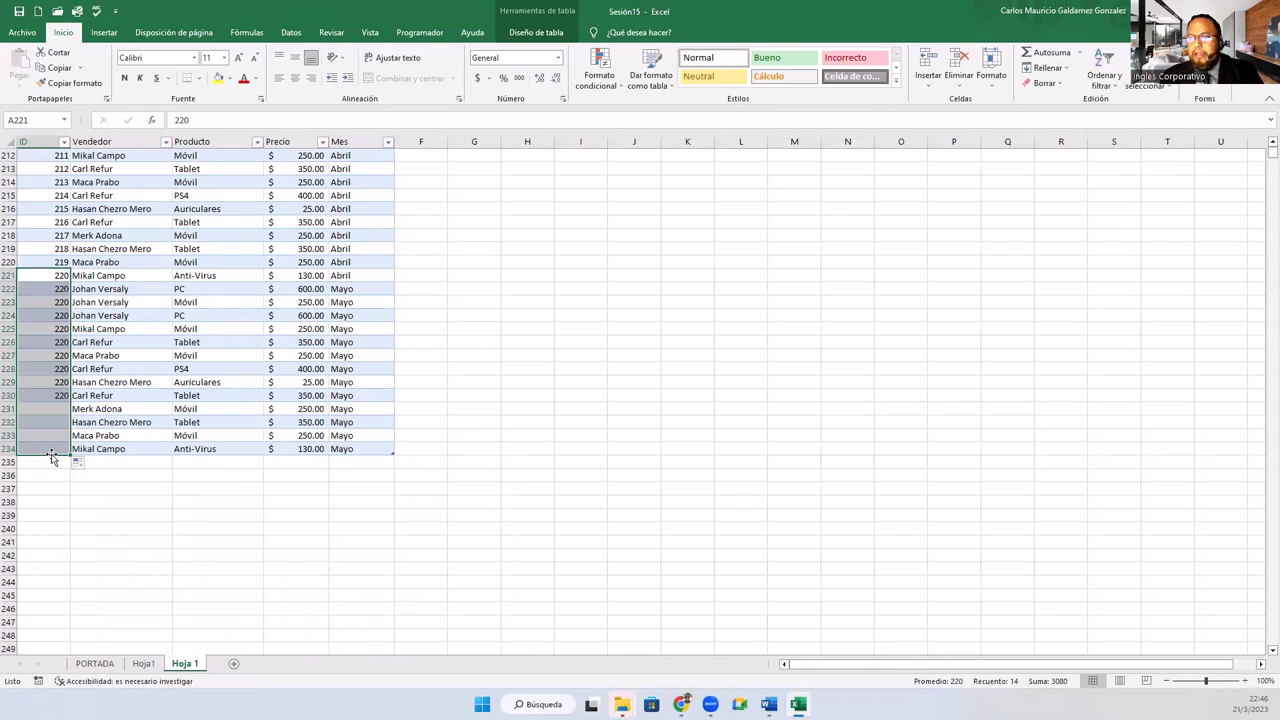
pyautogui.click(77, 463)
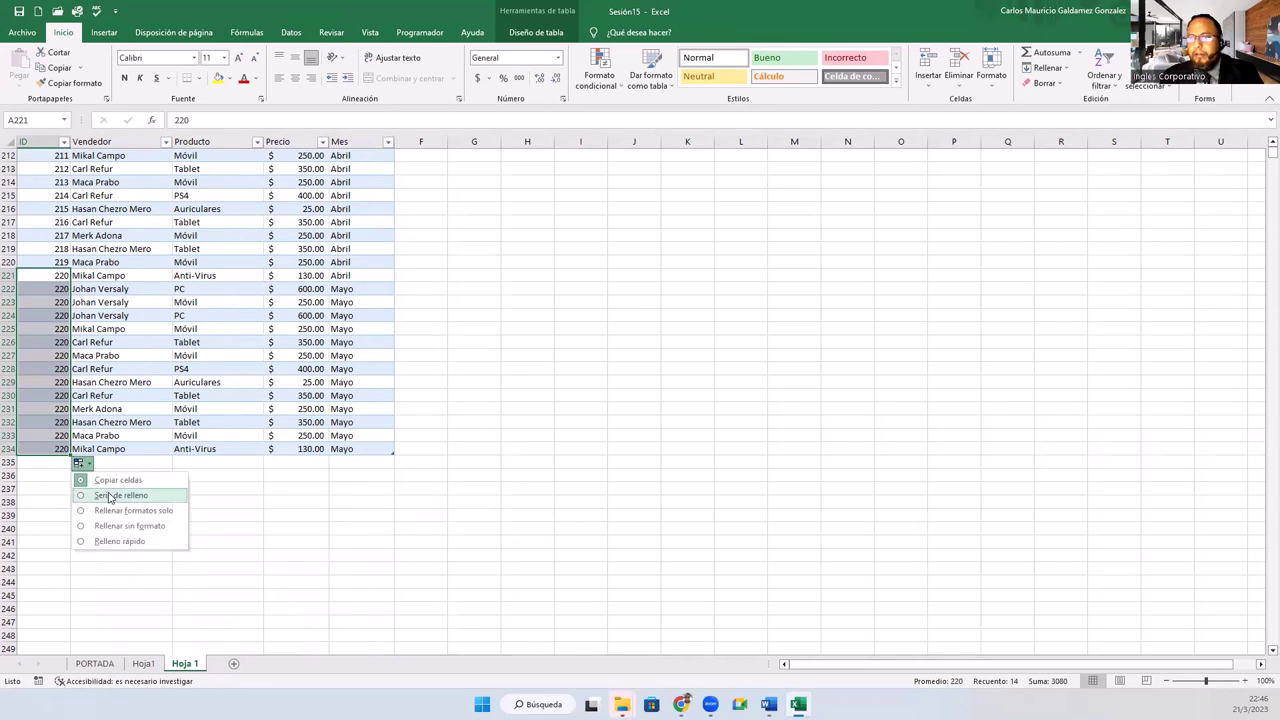
pyautogui.click(110, 494)
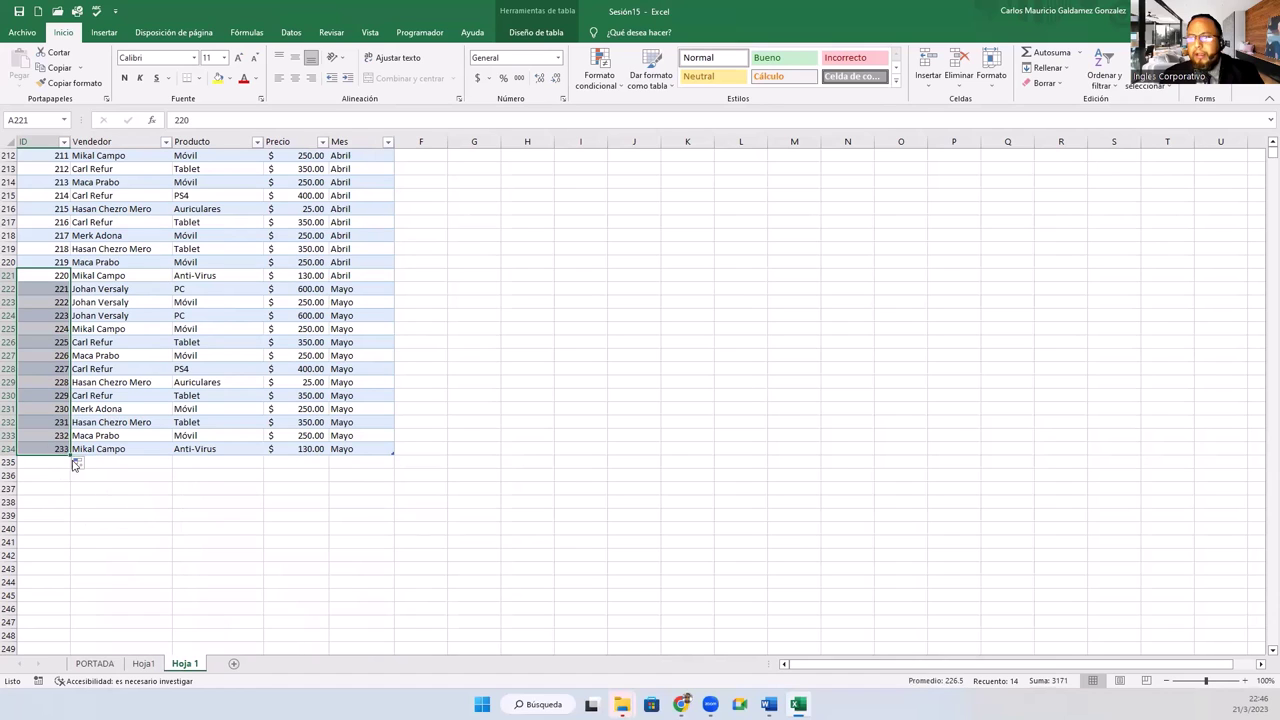
pyautogui.moveTo(69, 455); pyautogui.dragTo(69, 481)
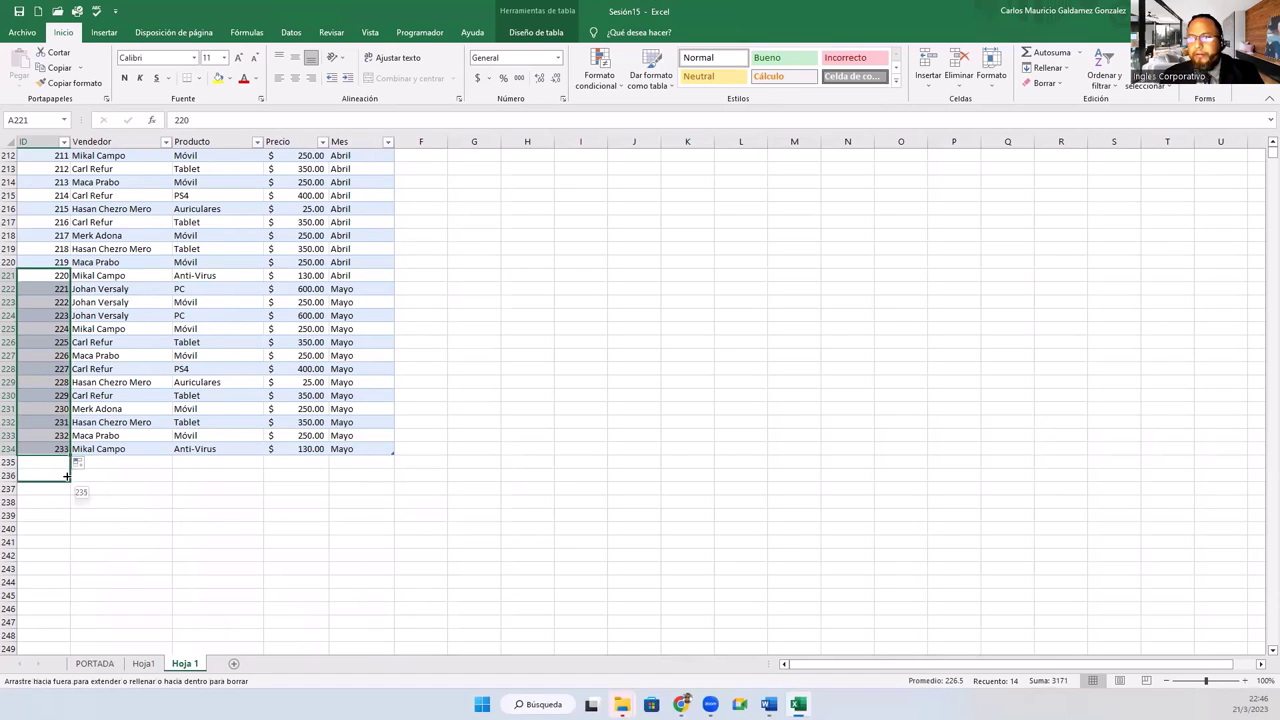
# Step: Copy the two seller and product rows in B215:D216
pyautogui.moveTo(100, 250); pyautogui.dragTo(266, 263)
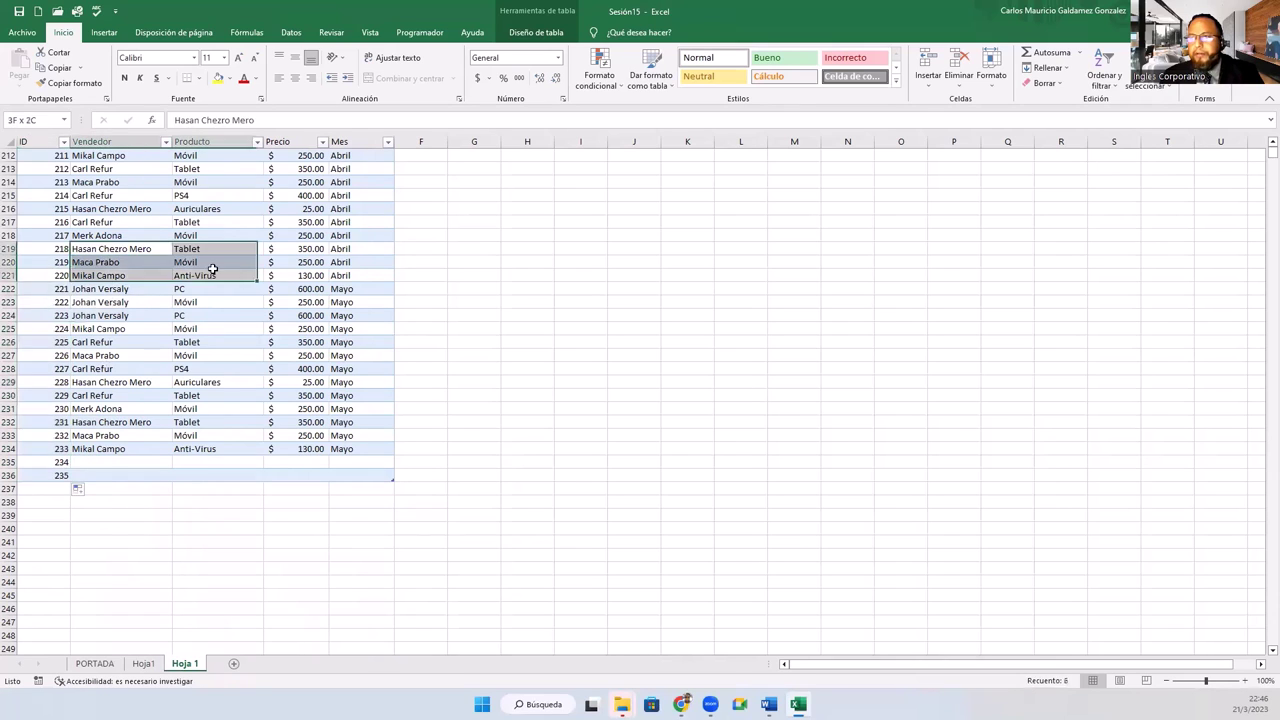
pyautogui.click(113, 462)
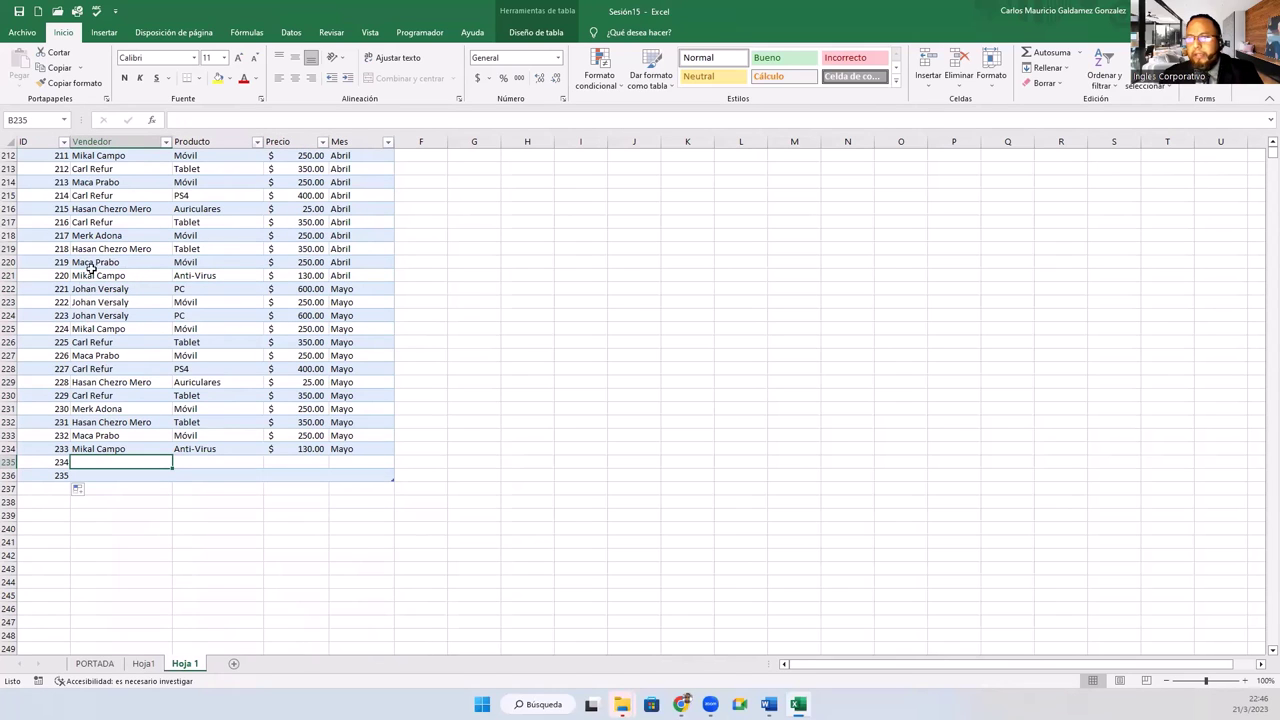
pyautogui.moveTo(85, 197)
pyautogui.mouseDown()
pyautogui.moveTo(203, 220)
pyautogui.moveTo(205, 209)
pyautogui.mouseUp()
pyautogui.hotkey('ctrl', 'c')
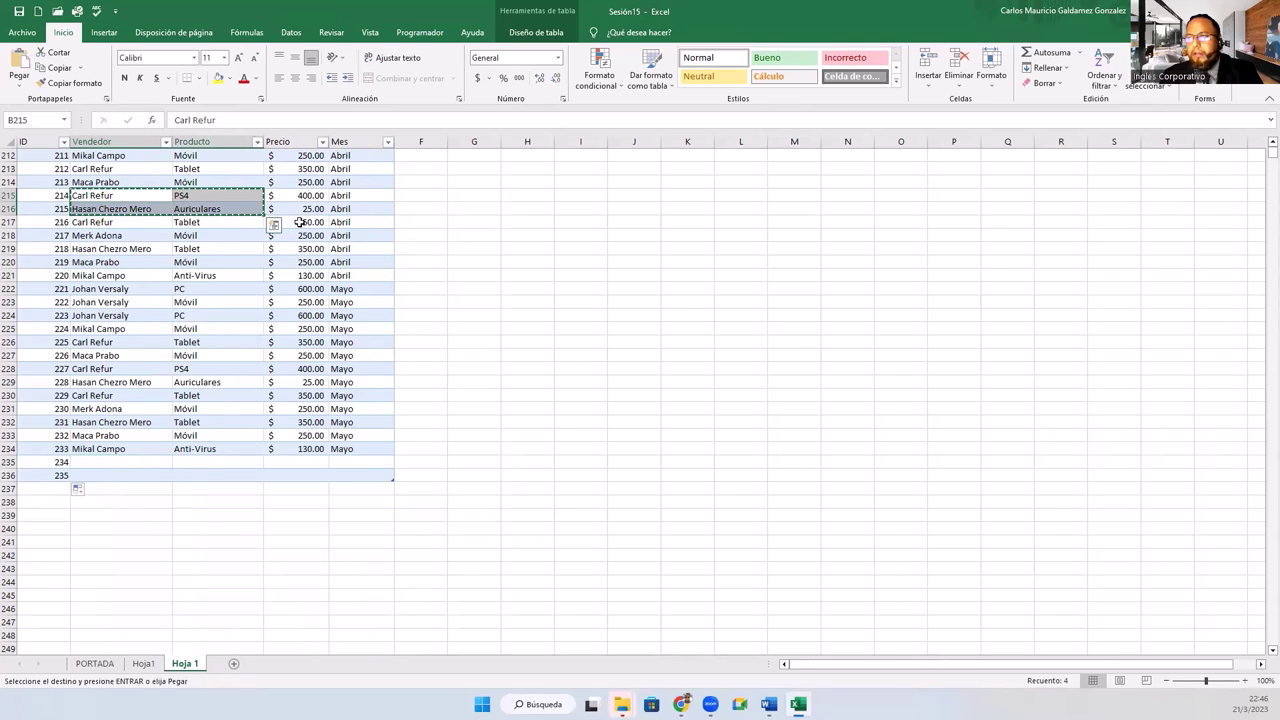
pyautogui.keyDown('shift'); pyautogui.click(303, 208); pyautogui.keyUp('shift')
pyautogui.hotkey('ctrl', 'c')
# Step: Paste the two copied rows into B235:D236 and set their Mes to Mayo
pyautogui.click(98, 464)
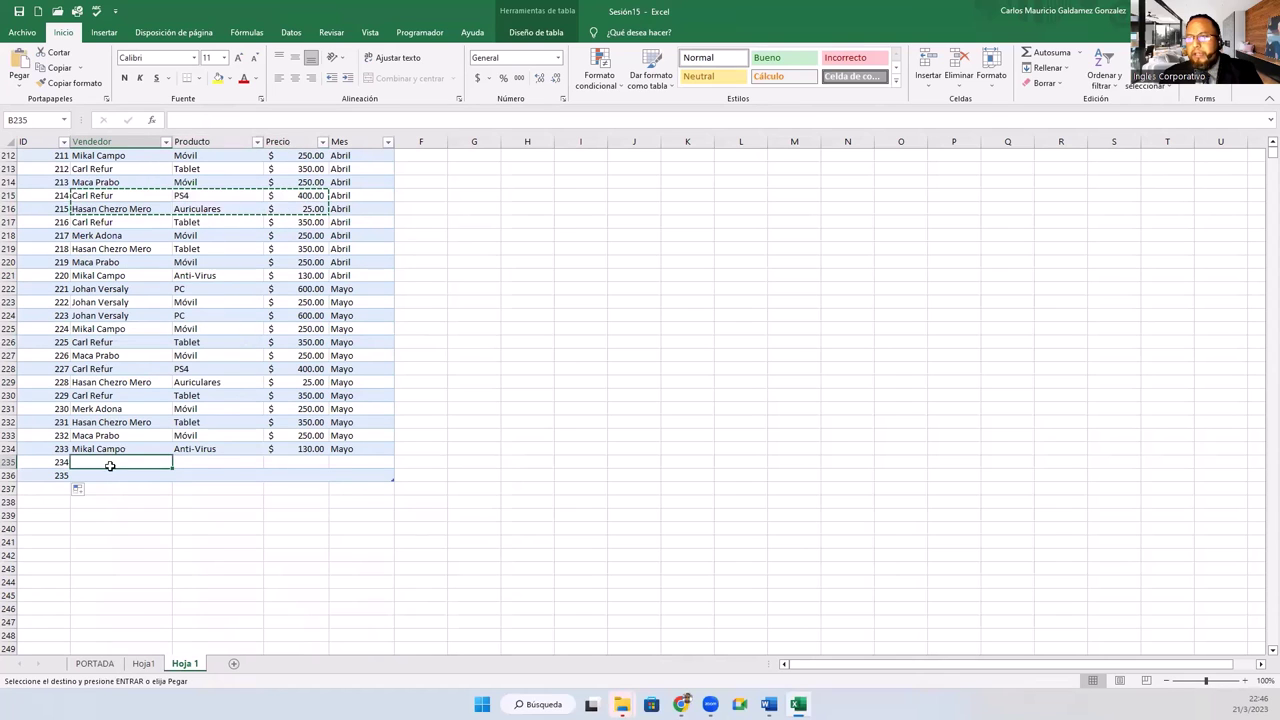
pyautogui.hotkey('ctrl', 'v')
pyautogui.click(345, 449)
pyautogui.hotkey('ctrl', 'c')
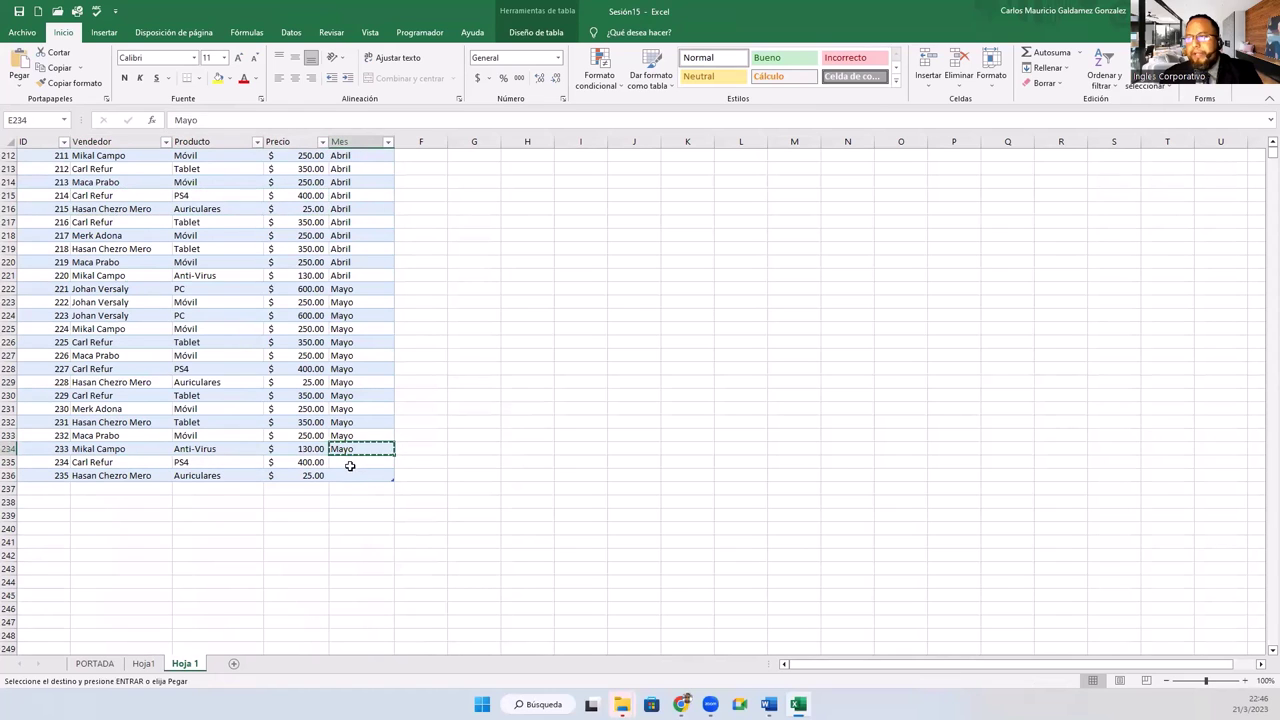
pyautogui.moveTo(348, 462); pyautogui.dragTo(348, 476)
pyautogui.hotkey('ctrl', 'v')
# Step: Check the new row's price and ID 235, then go to the Hoja1 pivot table
pyautogui.click(268, 462)
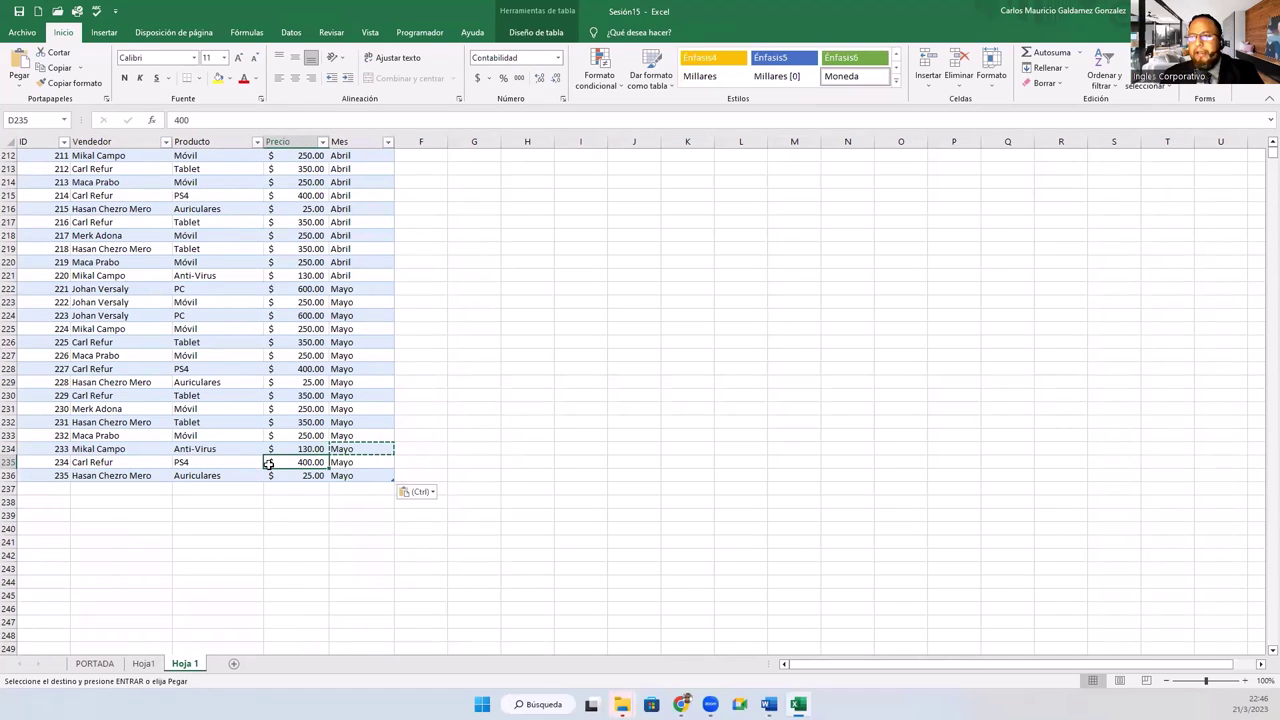
pyautogui.click(48, 476)
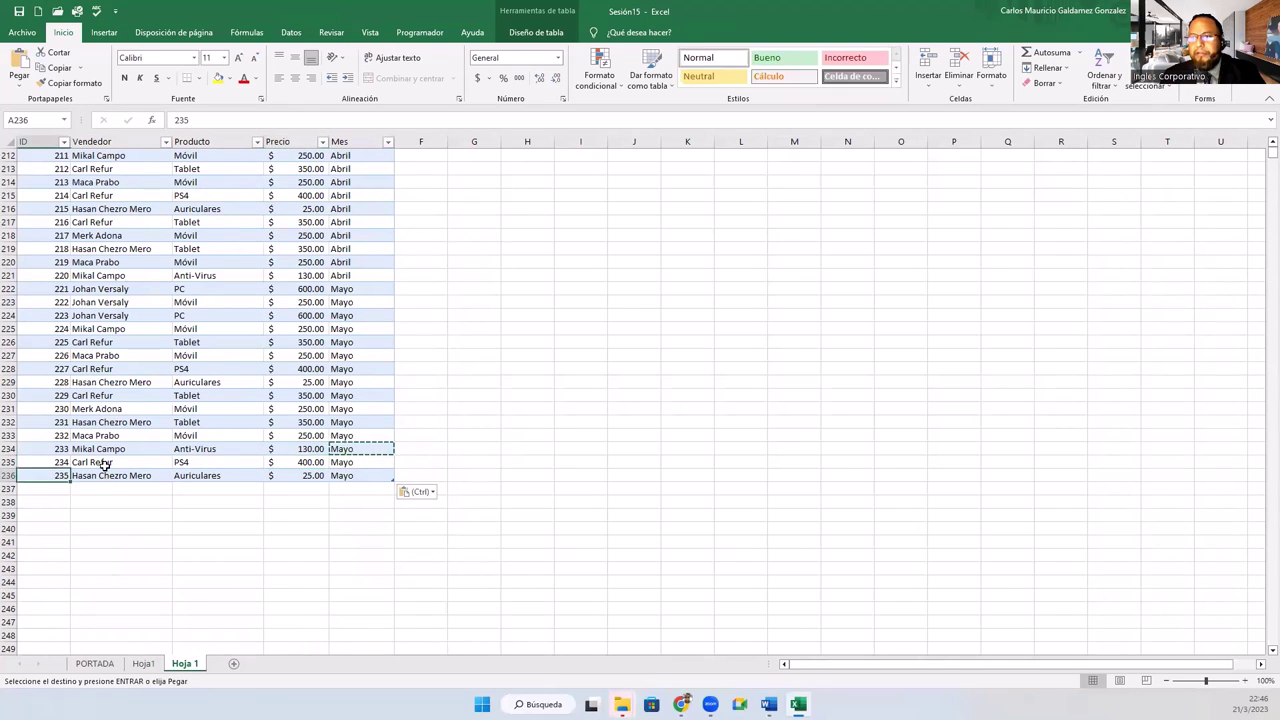
pyautogui.click(143, 664)
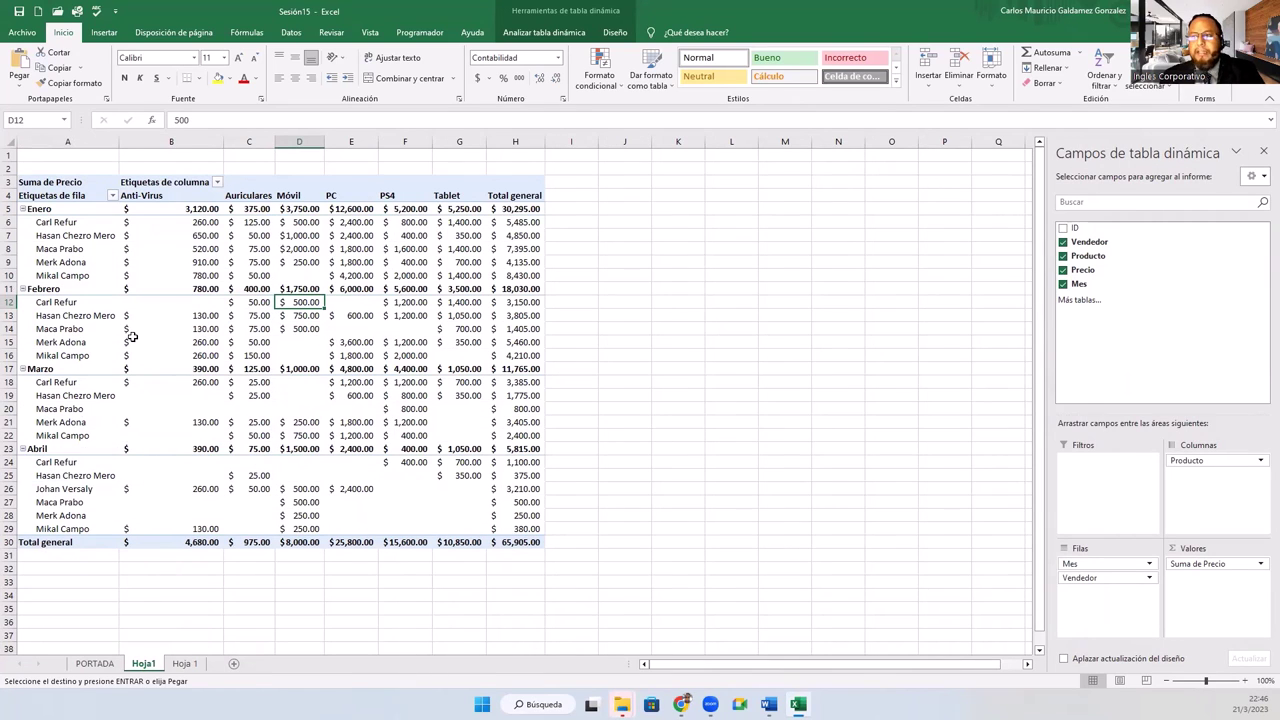
pyautogui.click(184, 663)
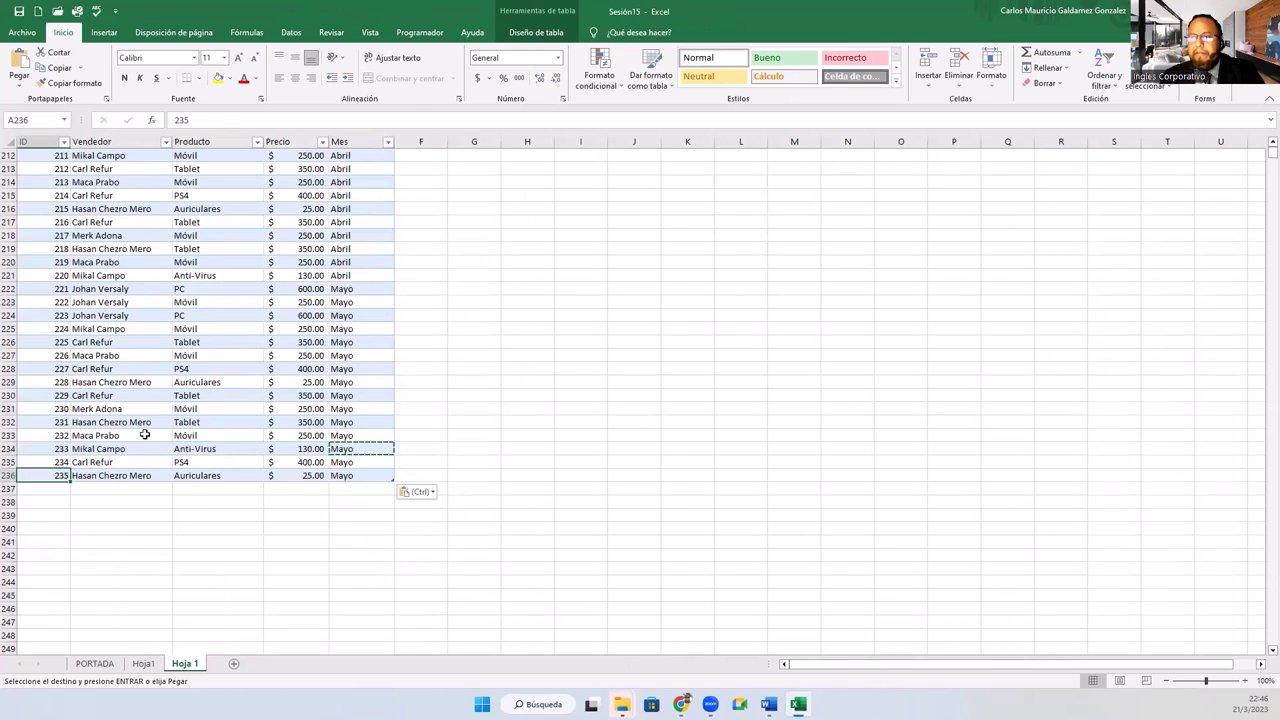
pyautogui.click(112, 315)
pyautogui.scroll(20, 186, 368)
pyautogui.scroll(20, 186, 368)
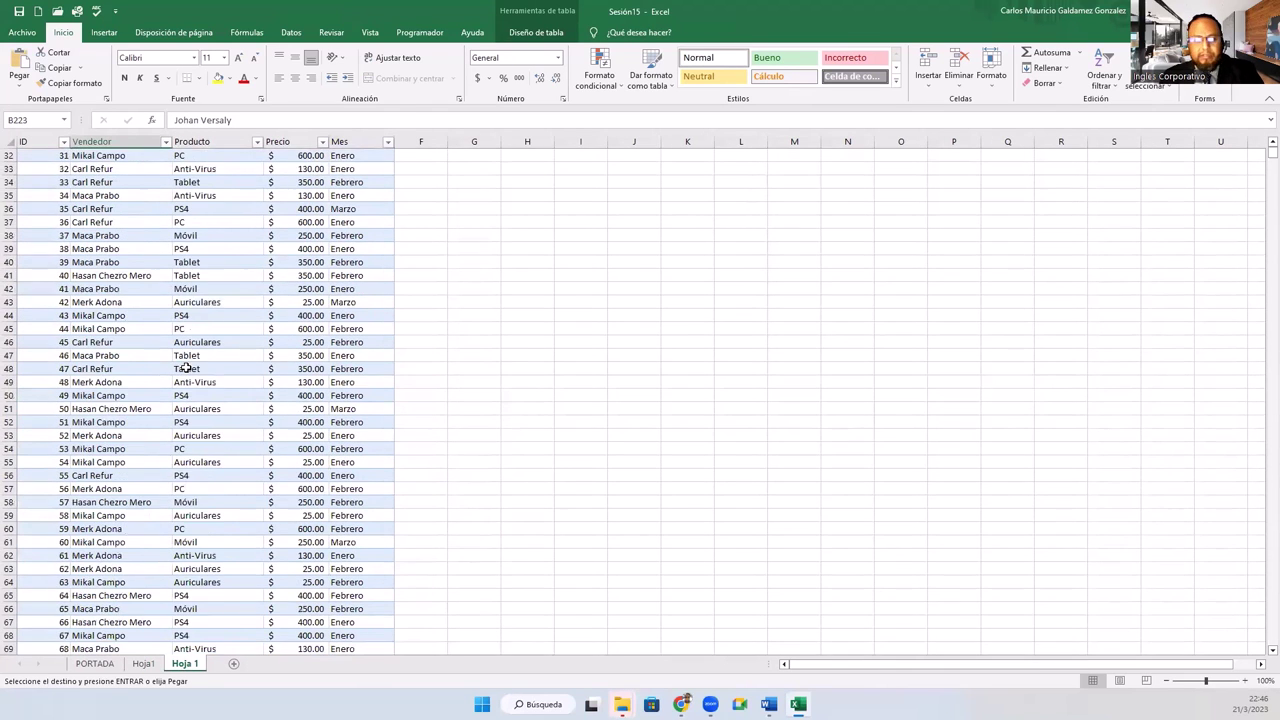
pyautogui.scroll(10, 186, 368)
pyautogui.click(186, 371)
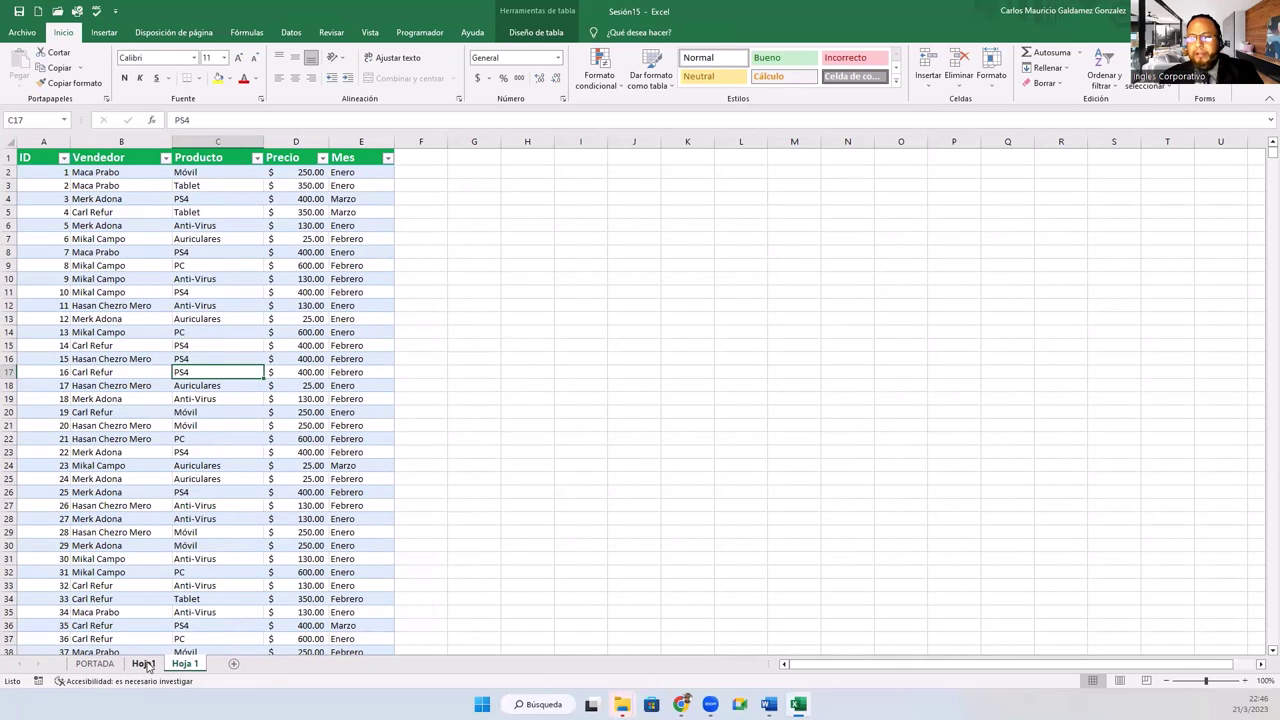
pyautogui.click(145, 665)
pyautogui.click(185, 329)
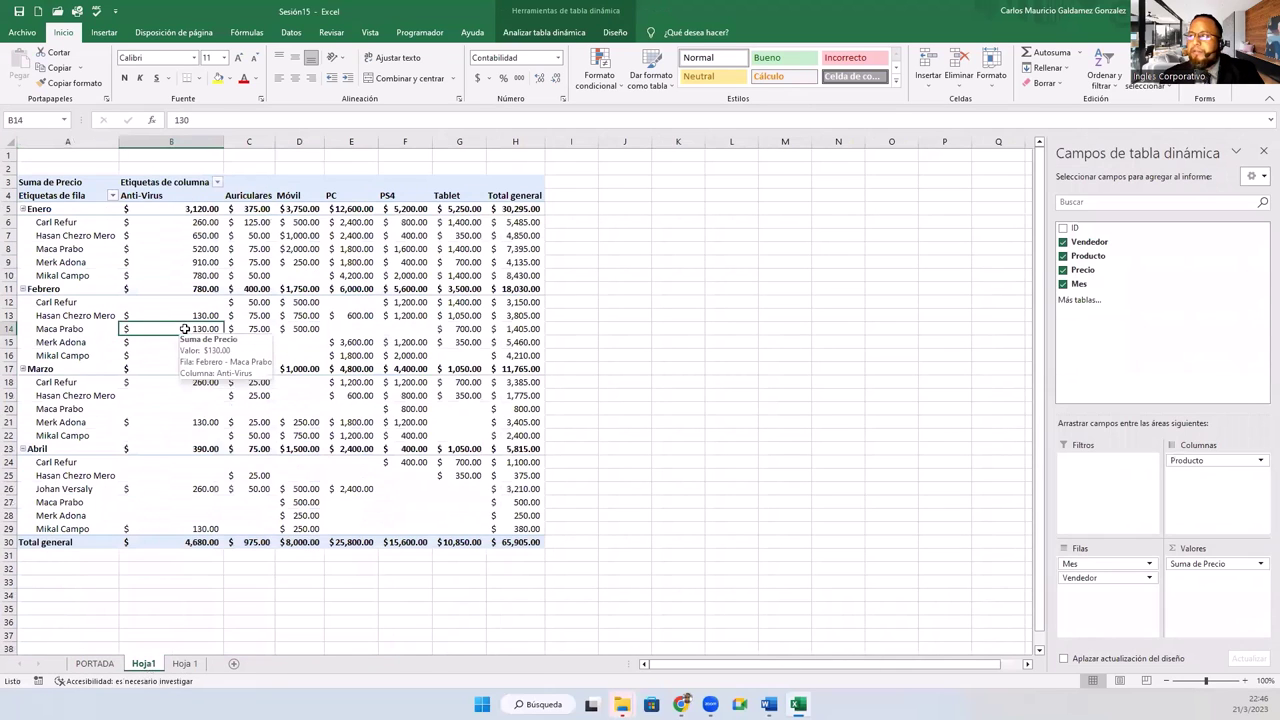
# Step: Refresh the pivot table so the Mayo group ($4,480.00) appears, then review its values
pyautogui.click(525, 36)
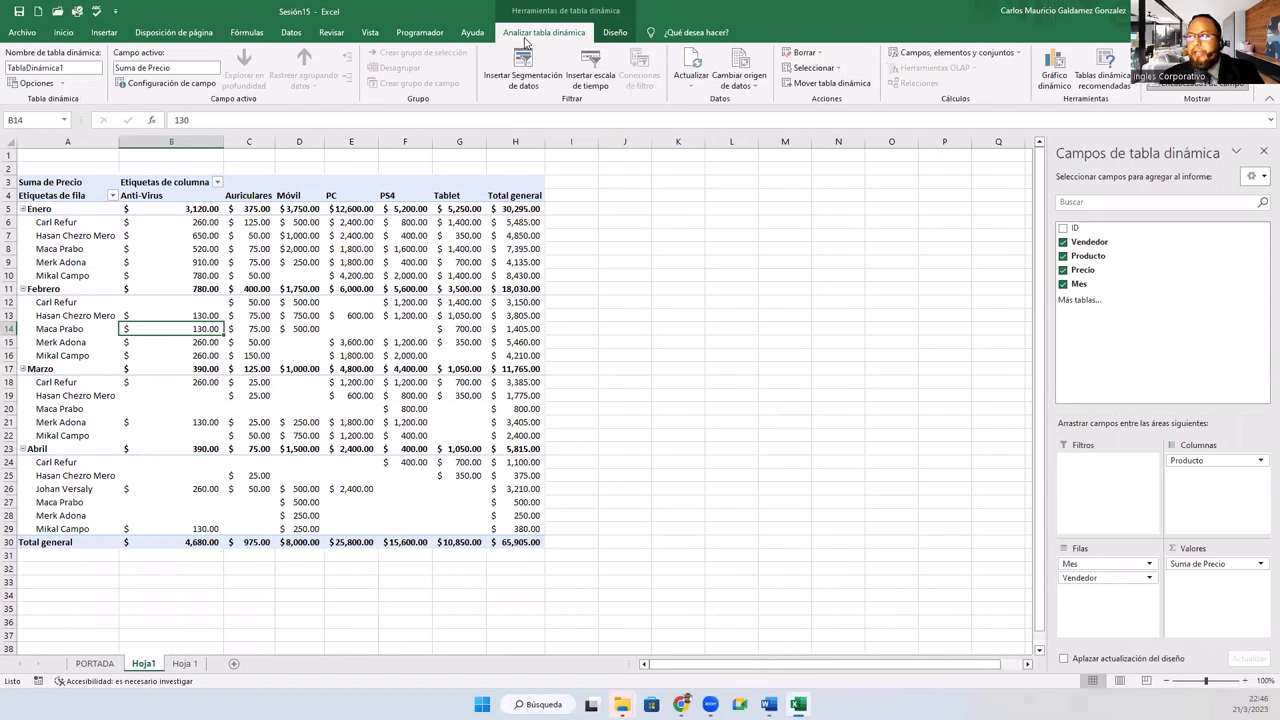
pyautogui.click(701, 63)
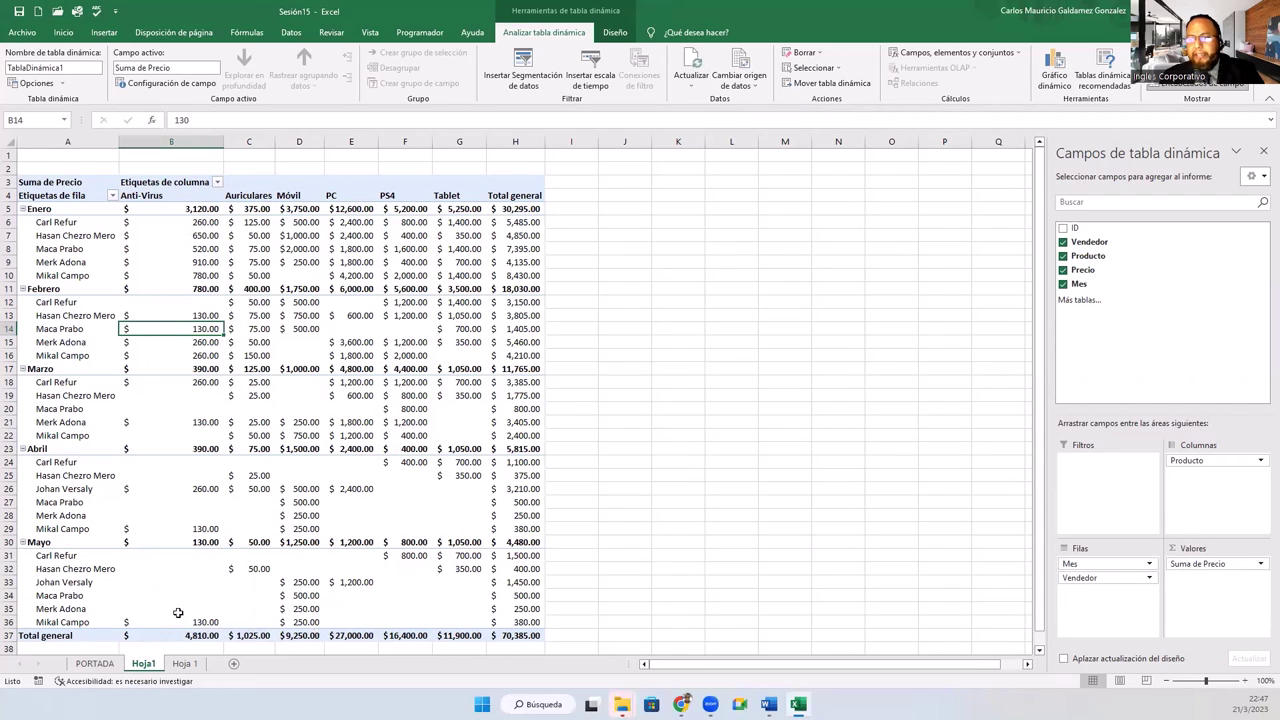
pyautogui.moveTo(45, 557); pyautogui.dragTo(103, 630)
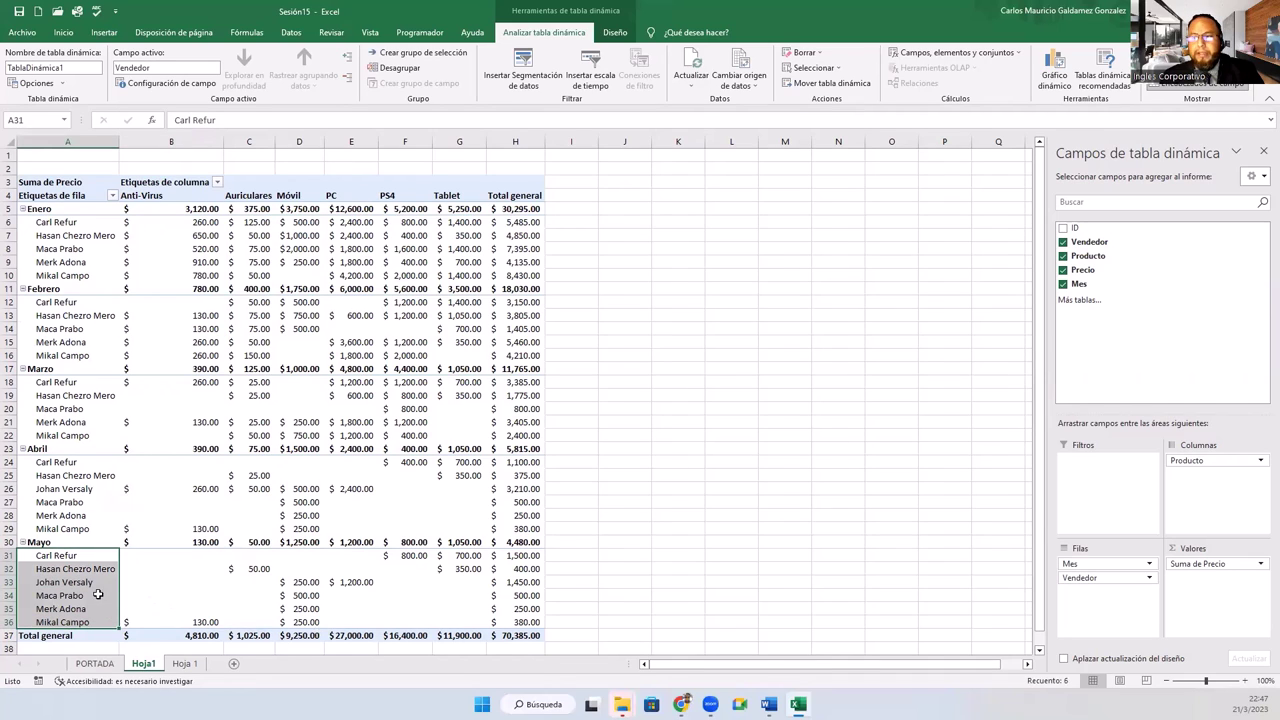
pyautogui.click(153, 418)
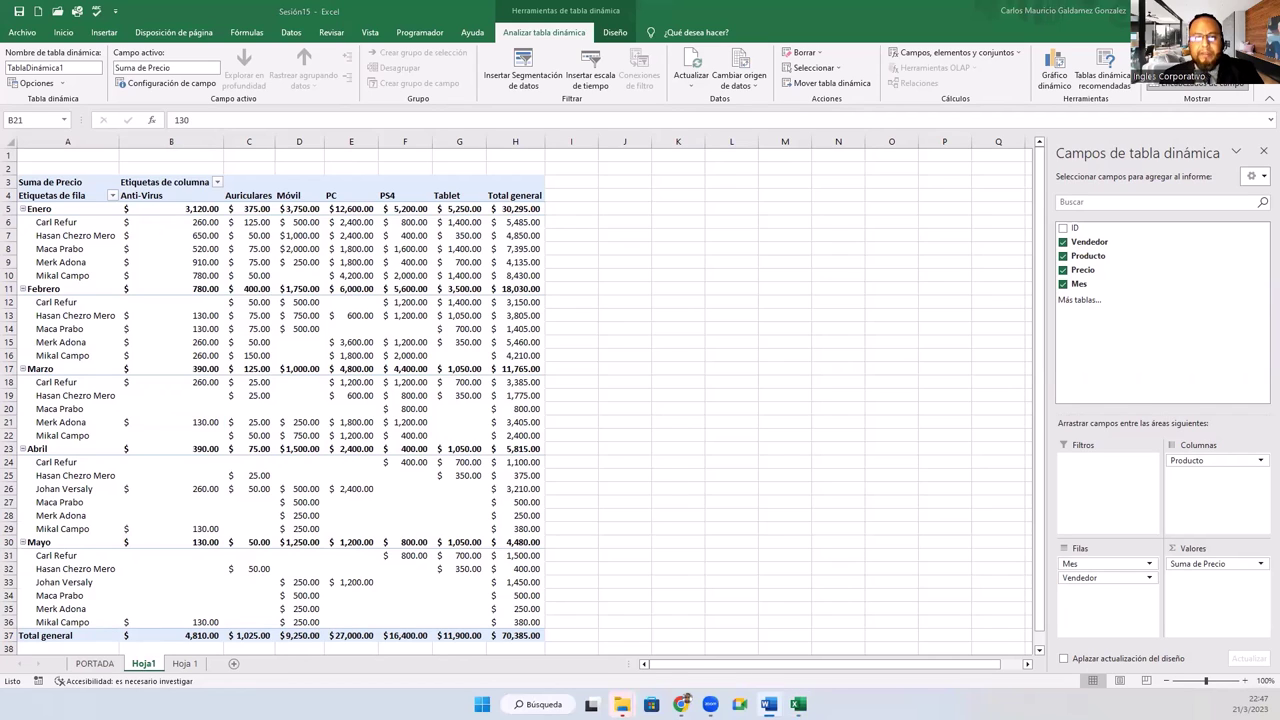
pyautogui.click(222, 355)
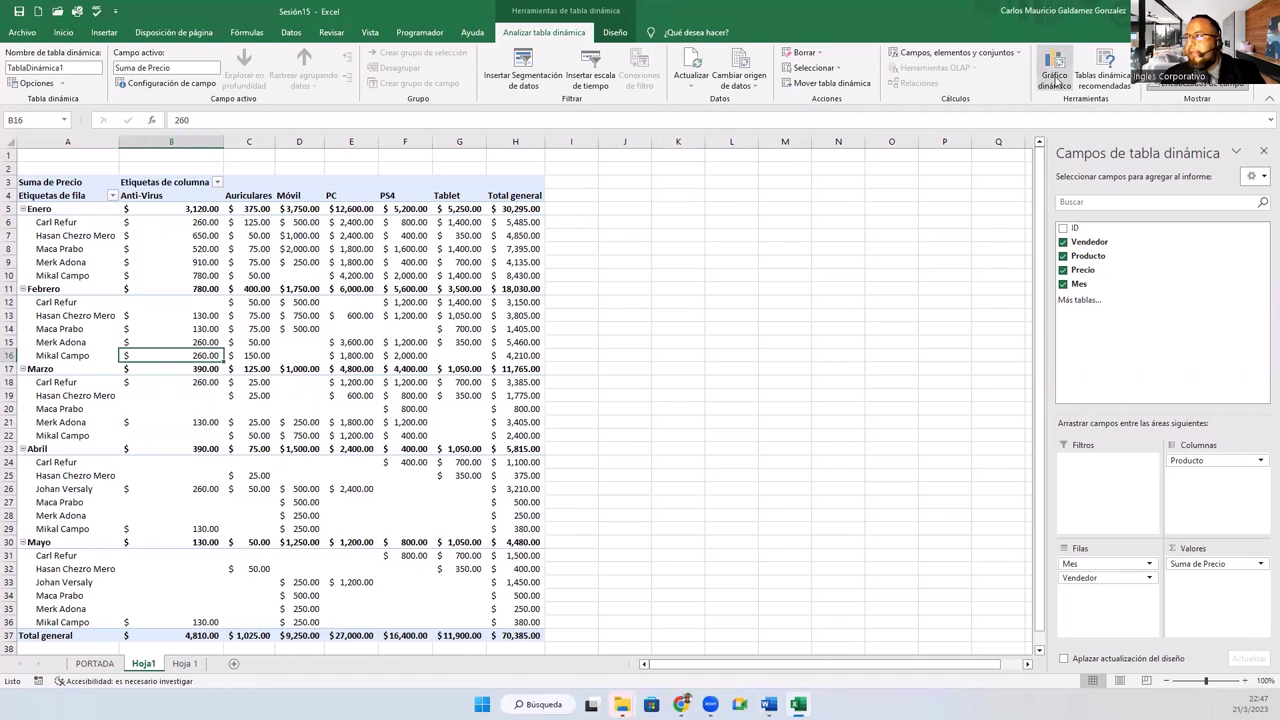
# Step: Start a pivot chart and preview the line and area chart variants
pyautogui.click(1056, 78)
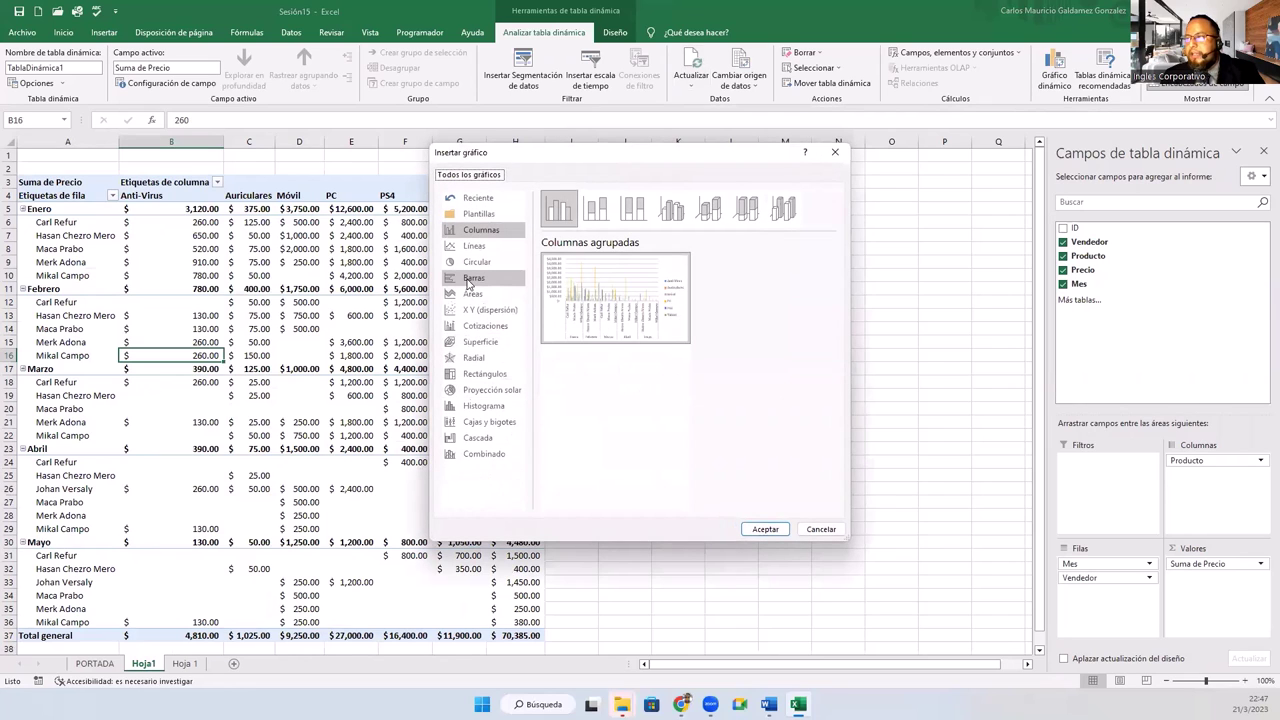
pyautogui.click(472, 246)
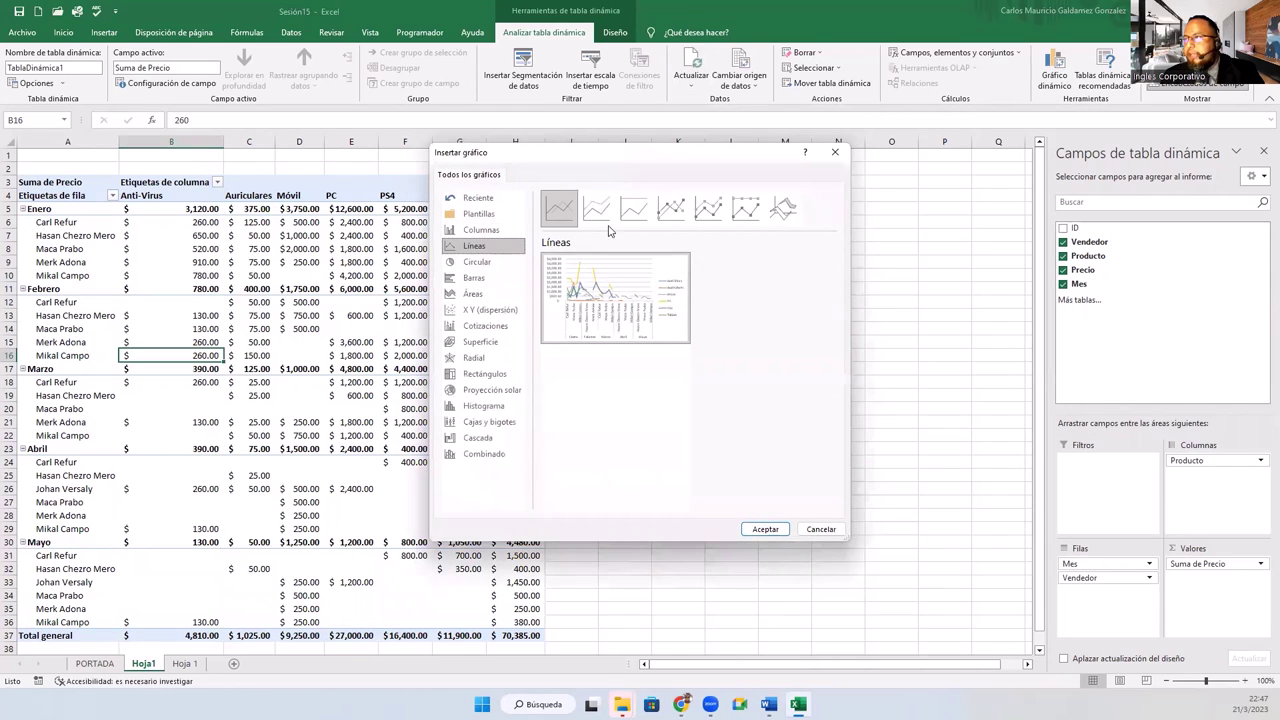
pyautogui.click(673, 213)
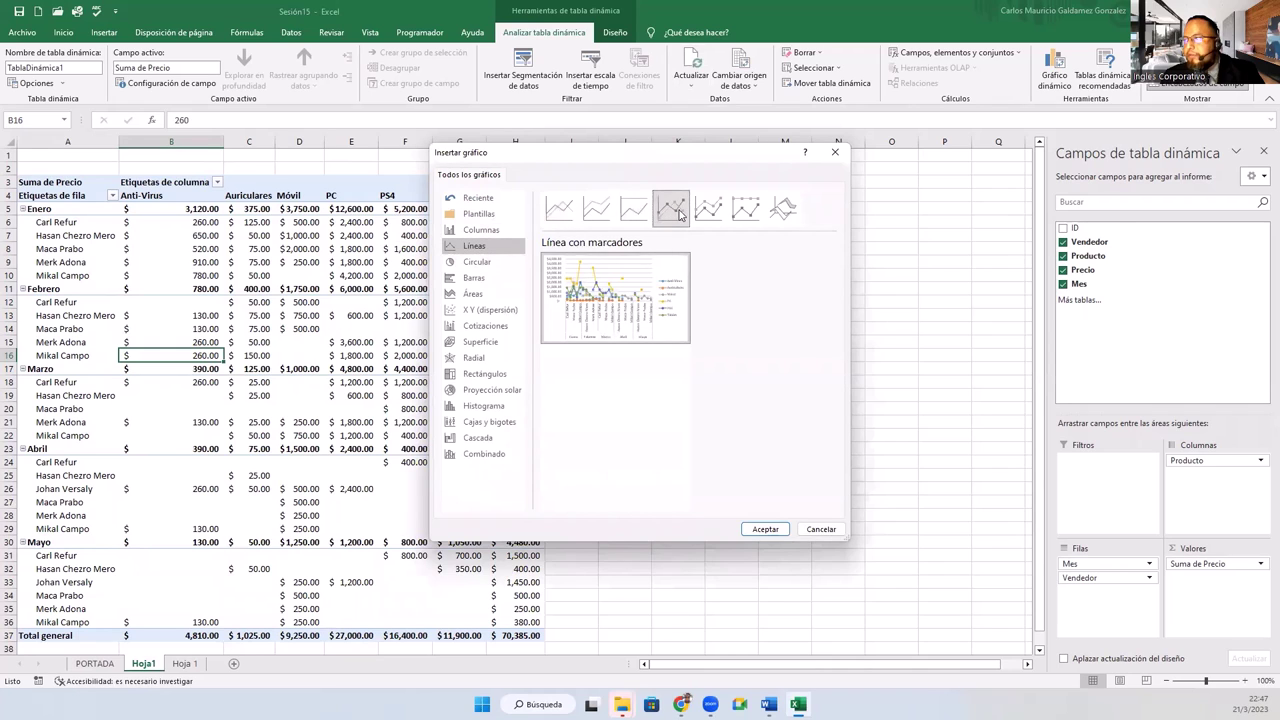
pyautogui.click(592, 213)
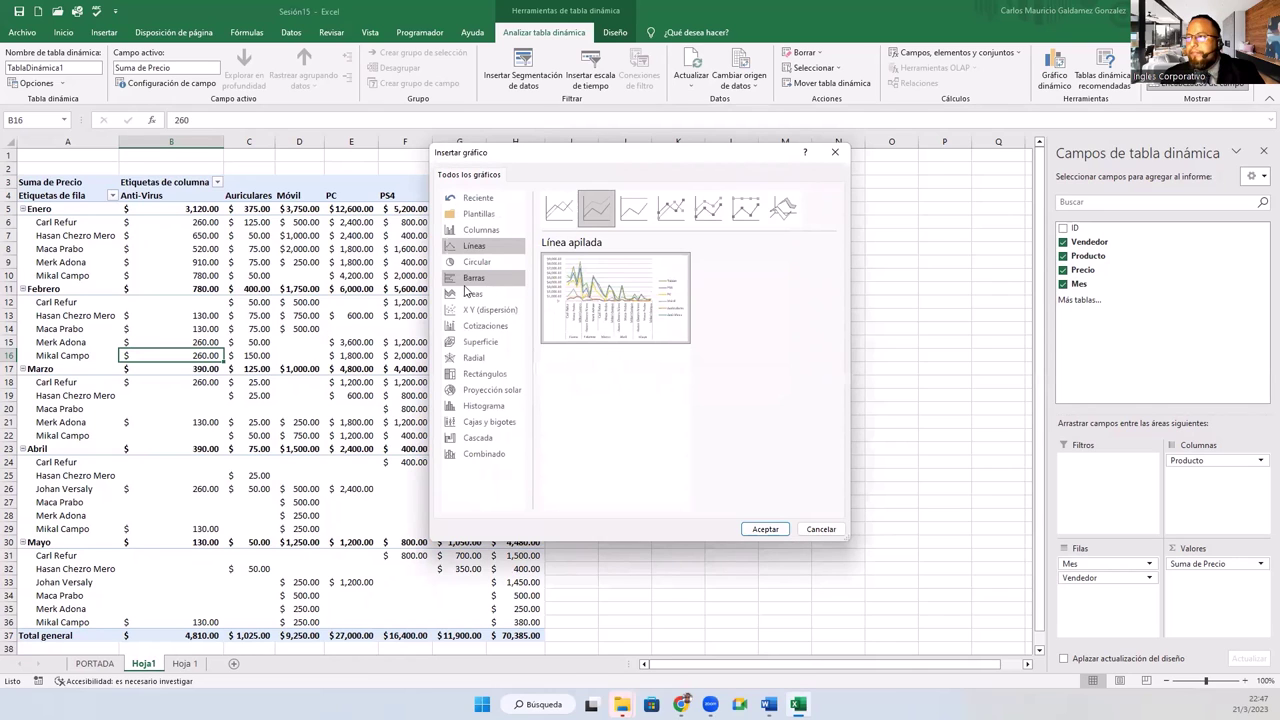
pyautogui.click(465, 296)
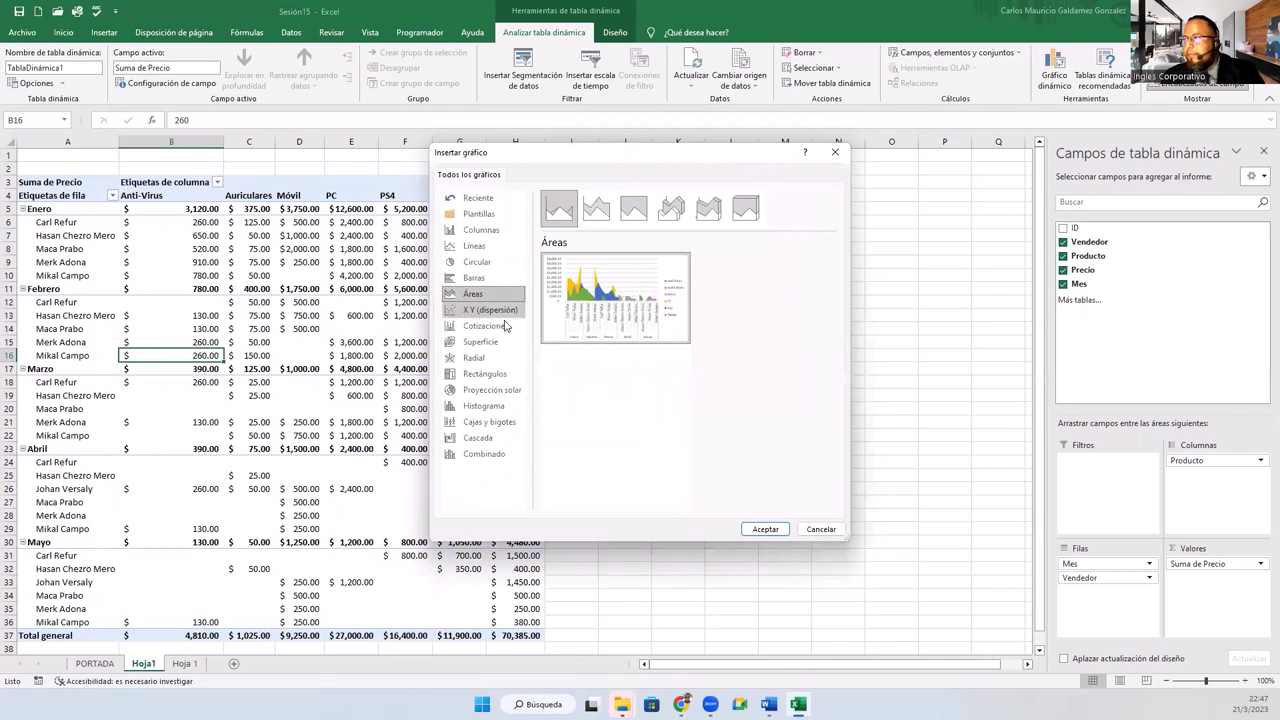
pyautogui.click(598, 213)
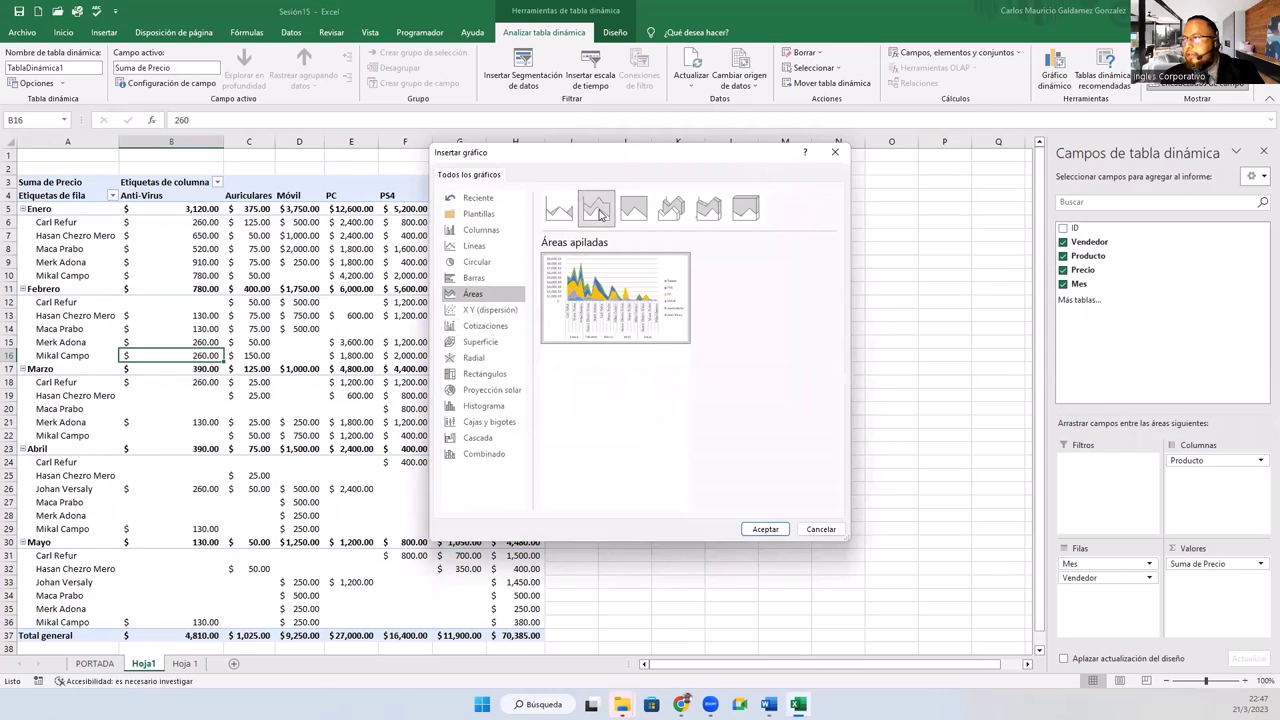
pyautogui.click(559, 208)
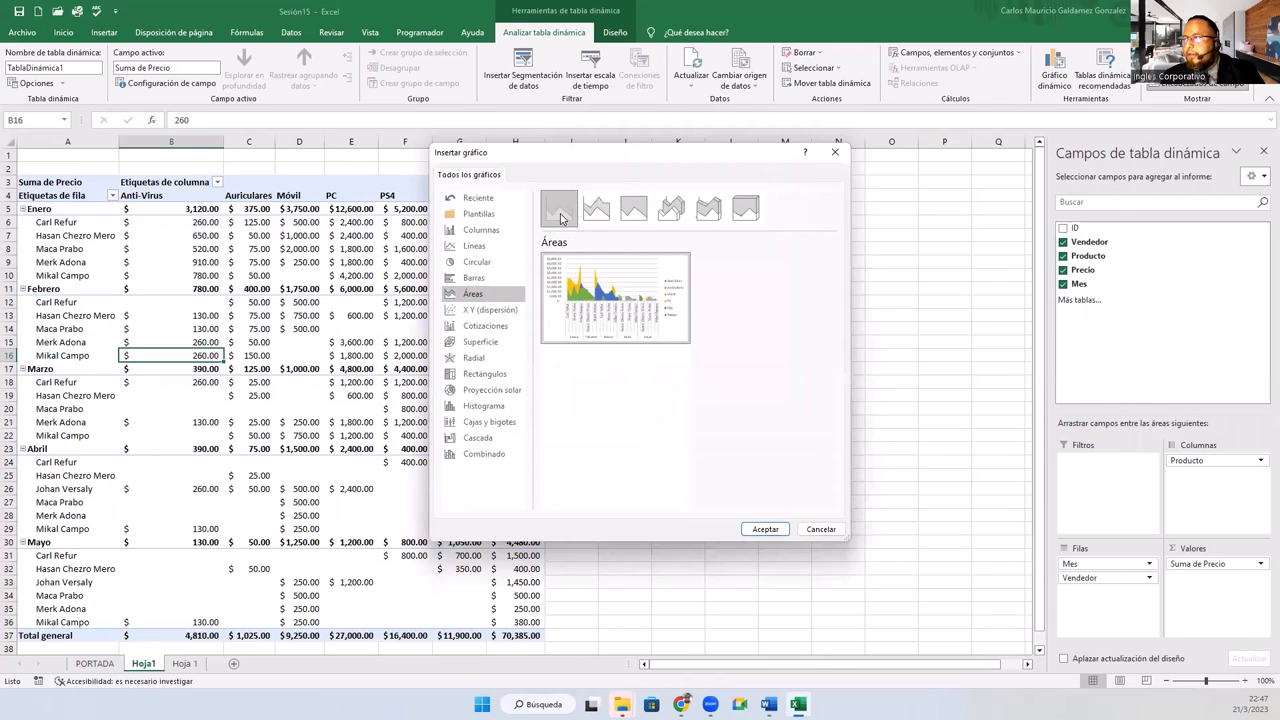
pyautogui.click(630, 214)
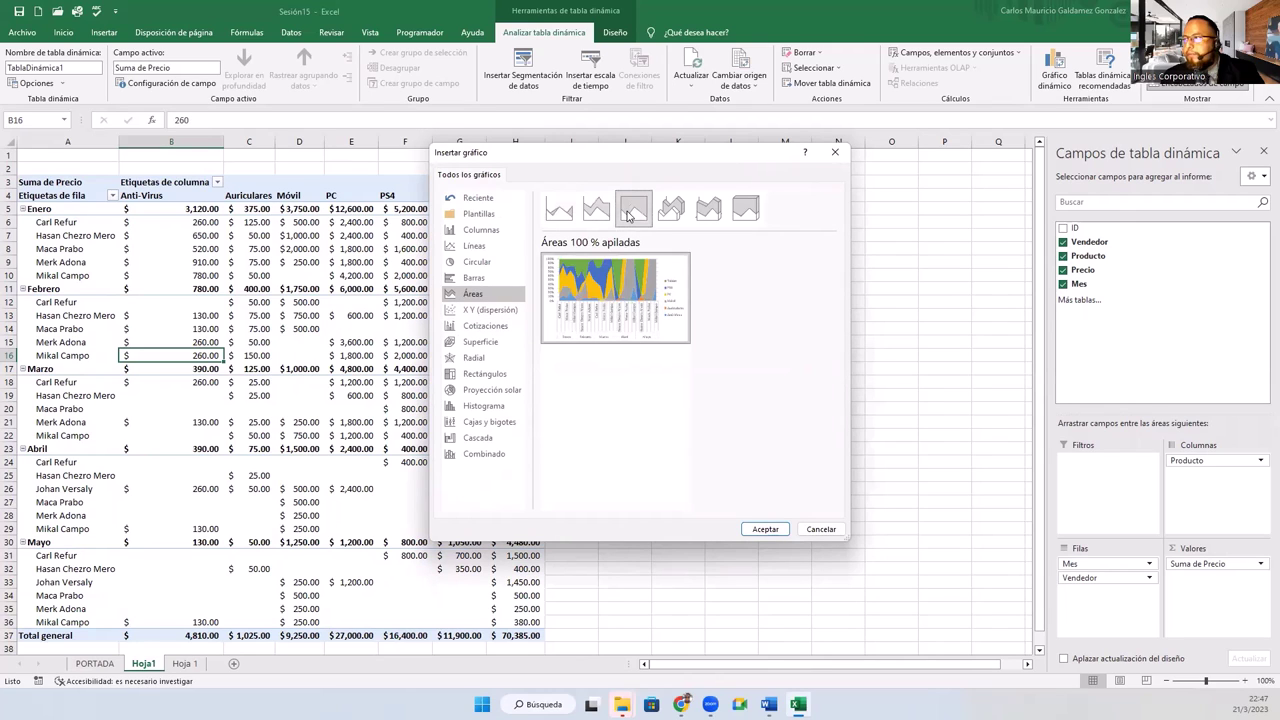
# Step: Insert the pivot chart as a Columna 3D apilada chart
pyautogui.click(475, 280)
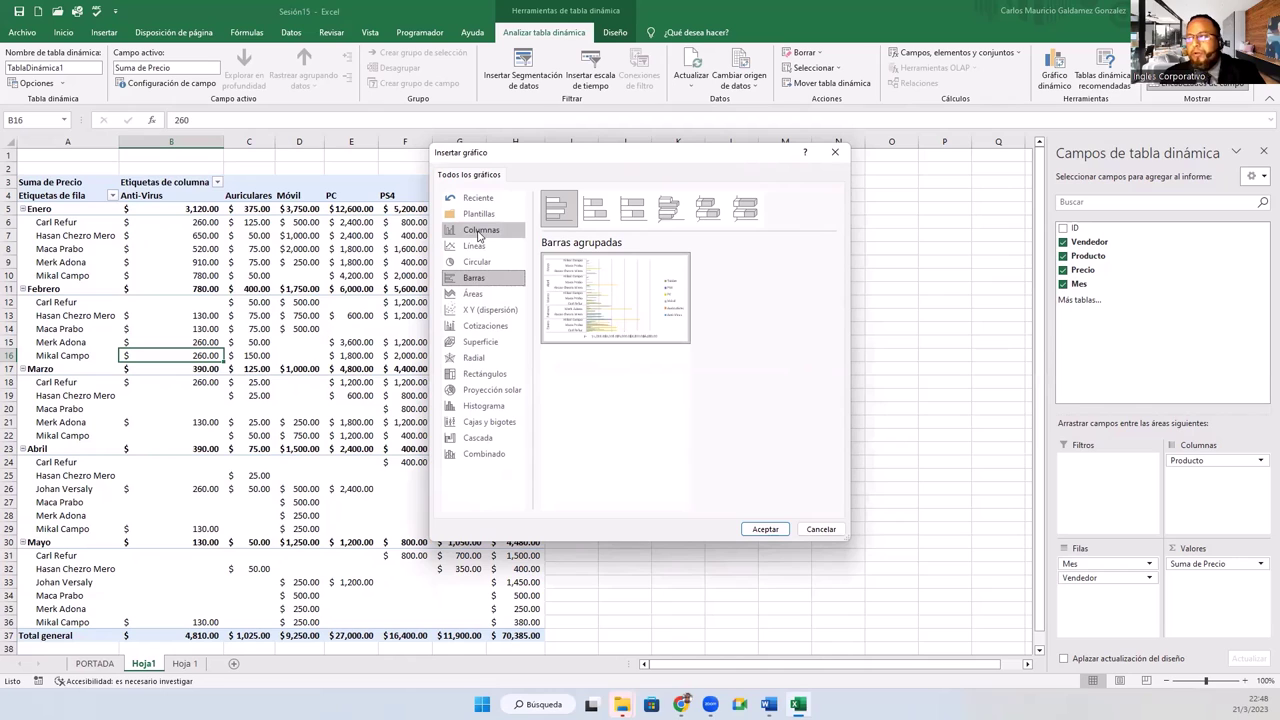
pyautogui.click(479, 231)
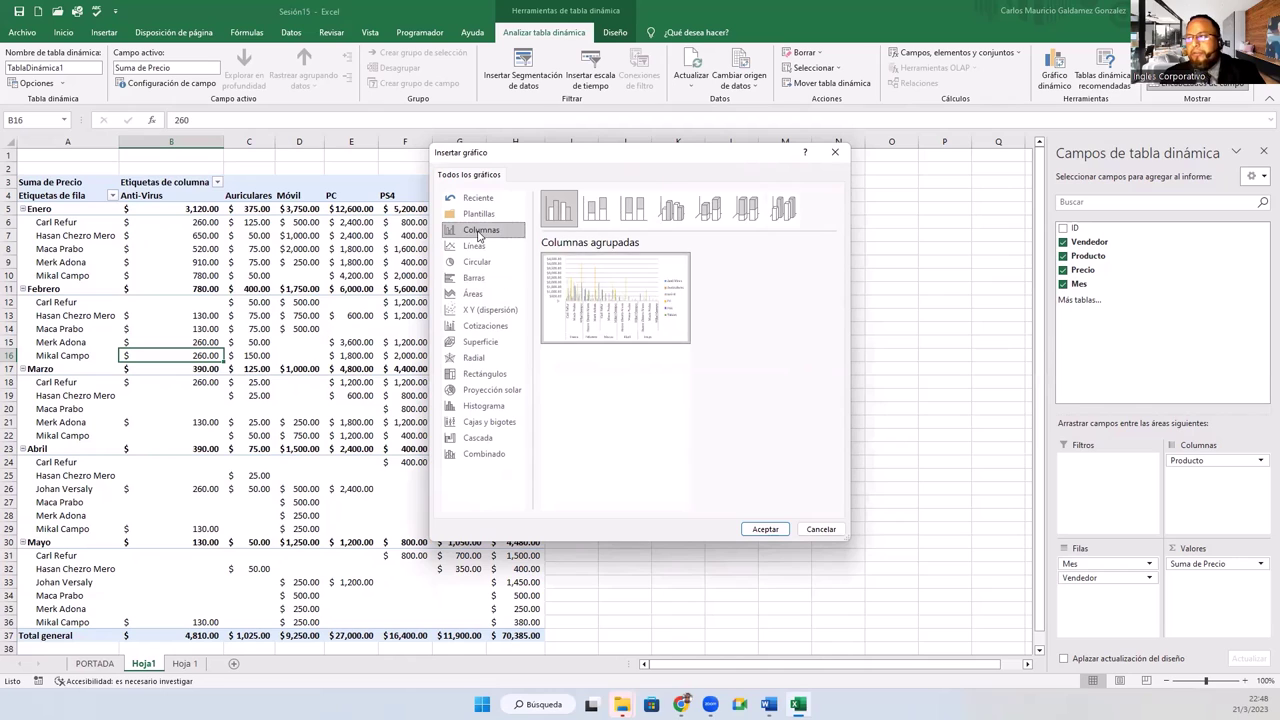
pyautogui.click(672, 212)
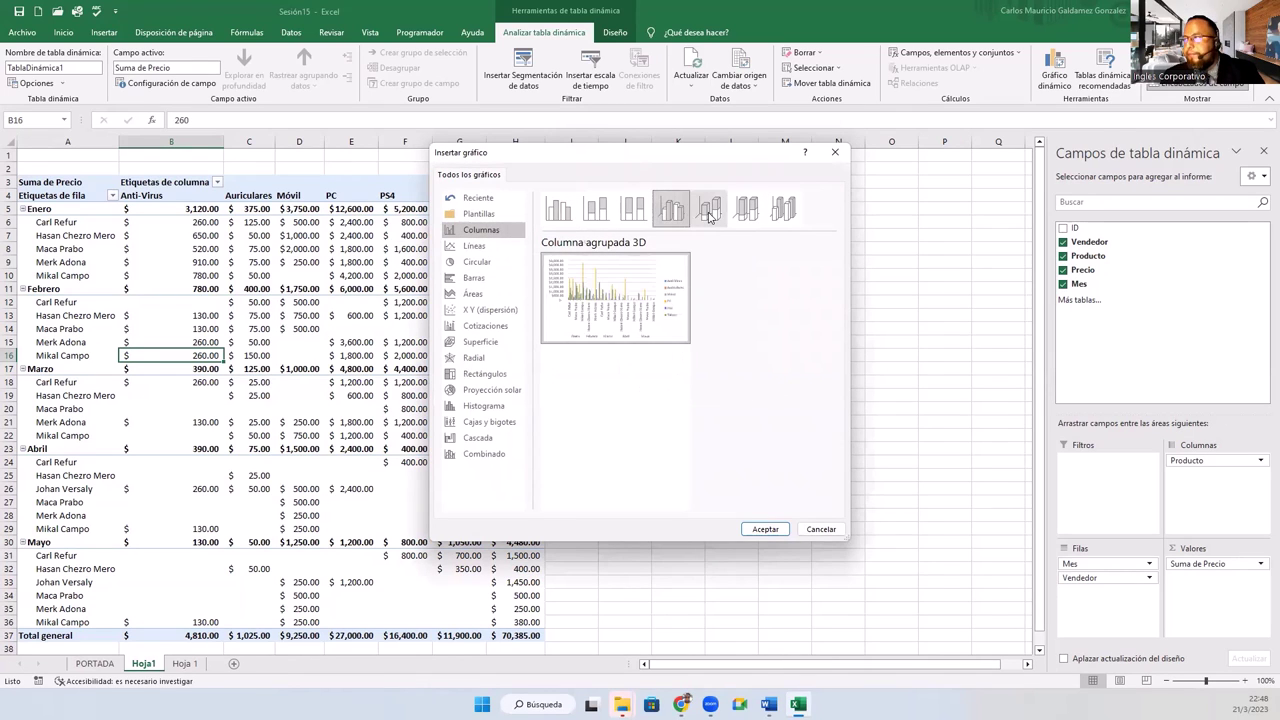
pyautogui.click(710, 214)
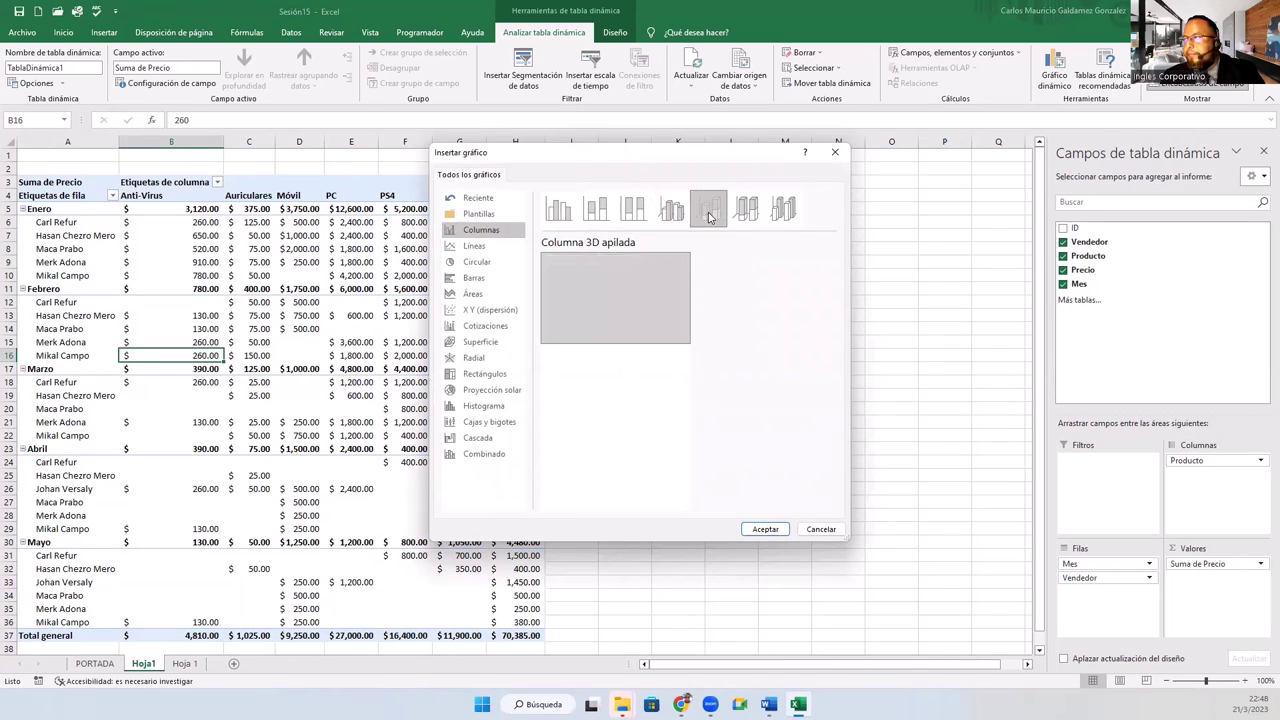
pyautogui.click(764, 530)
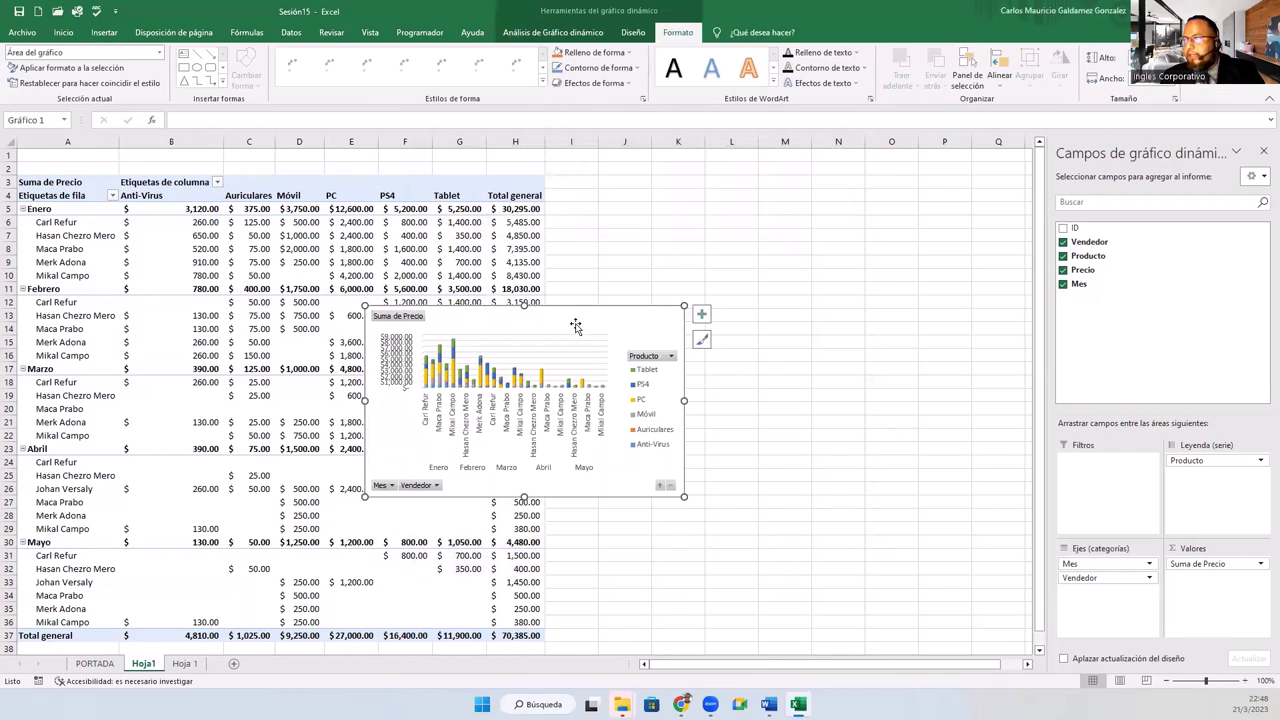
# Step: Move the pivot chart up beside the pivot table and resize it wider
pyautogui.moveTo(760, 254); pyautogui.dragTo(783, 195)
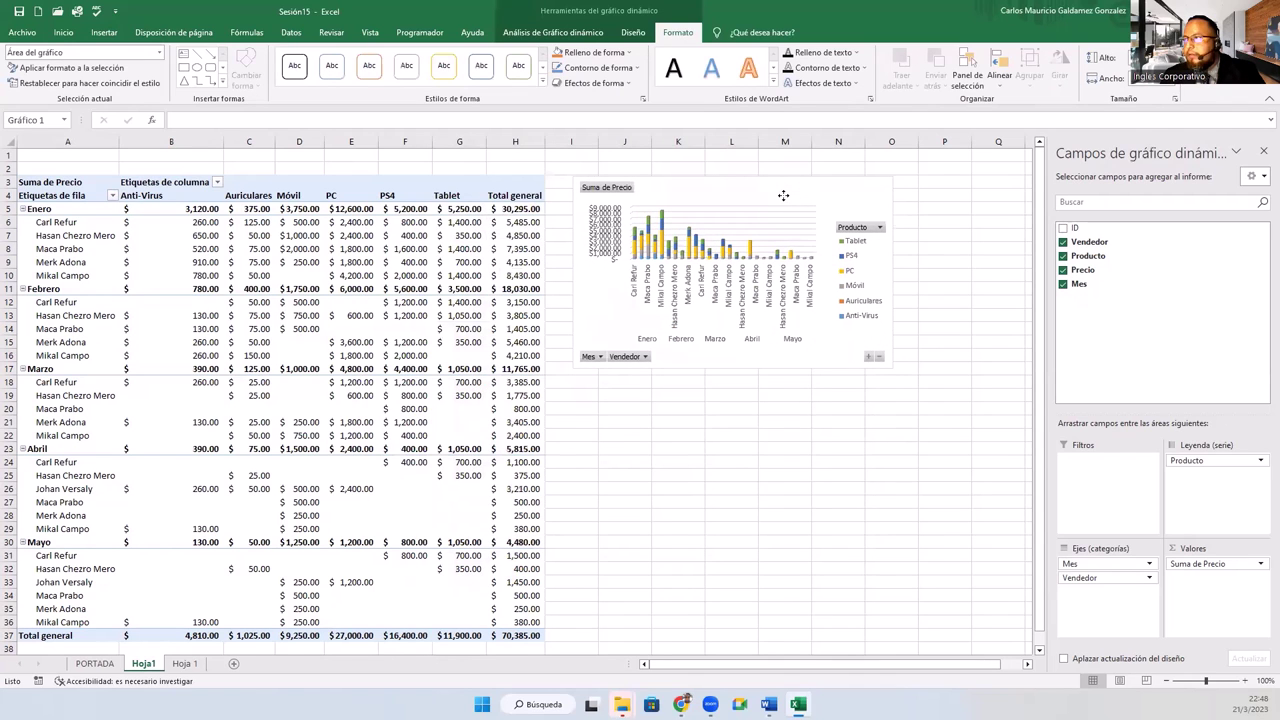
pyautogui.moveTo(893, 371); pyautogui.dragTo(1025, 467)
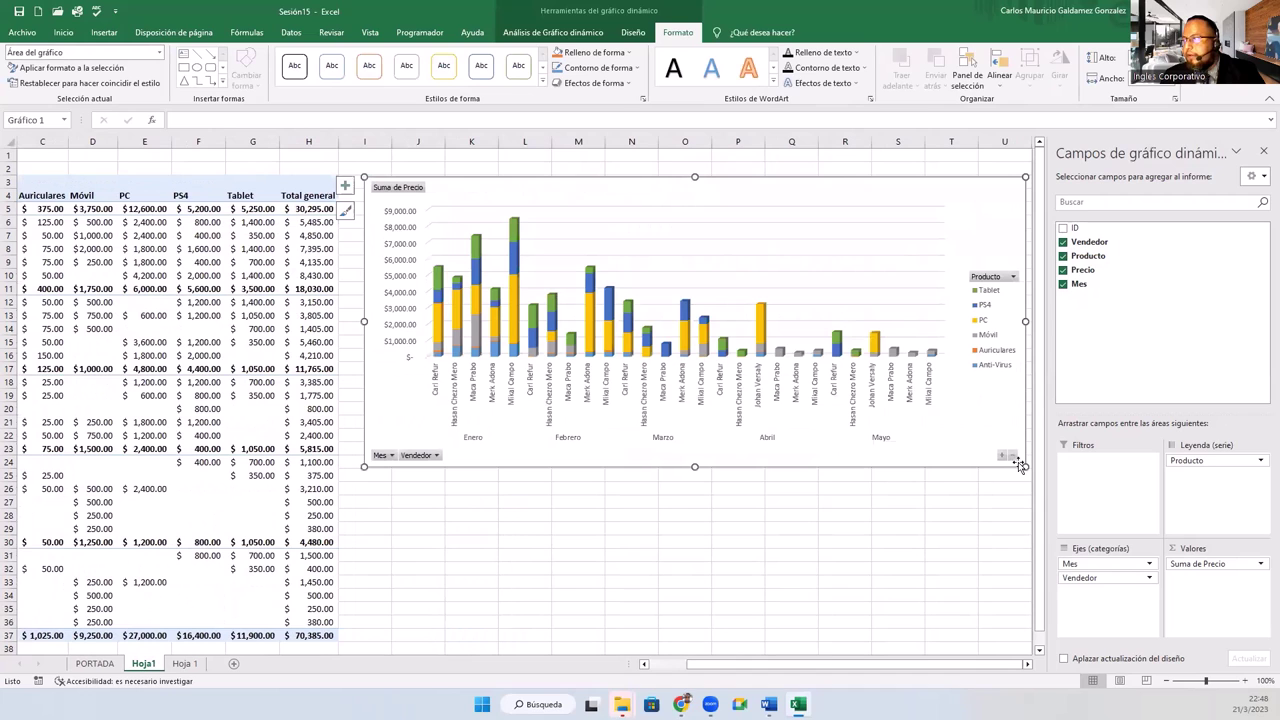
pyautogui.moveTo(1025, 467)
pyautogui.mouseDown()
pyautogui.moveTo(720, 462)
pyautogui.moveTo(745, 465)
pyautogui.mouseUp()
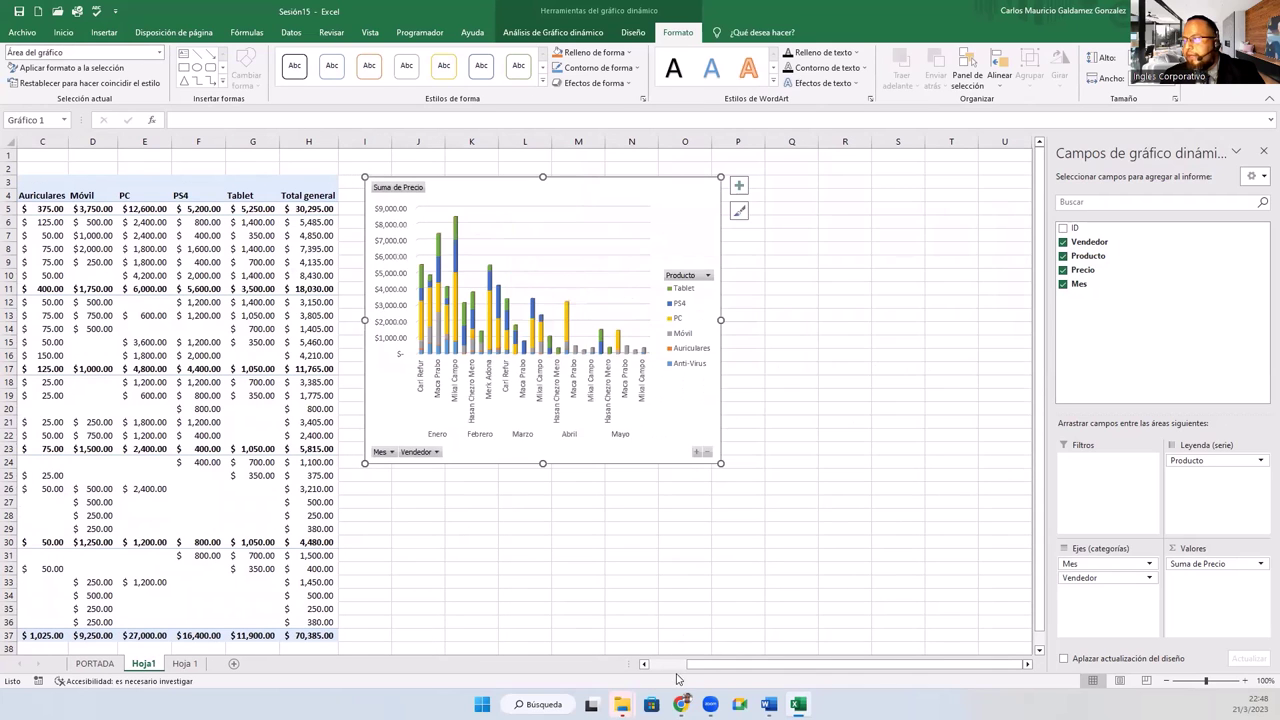
pyautogui.moveTo(928, 464); pyautogui.dragTo(1020, 469)
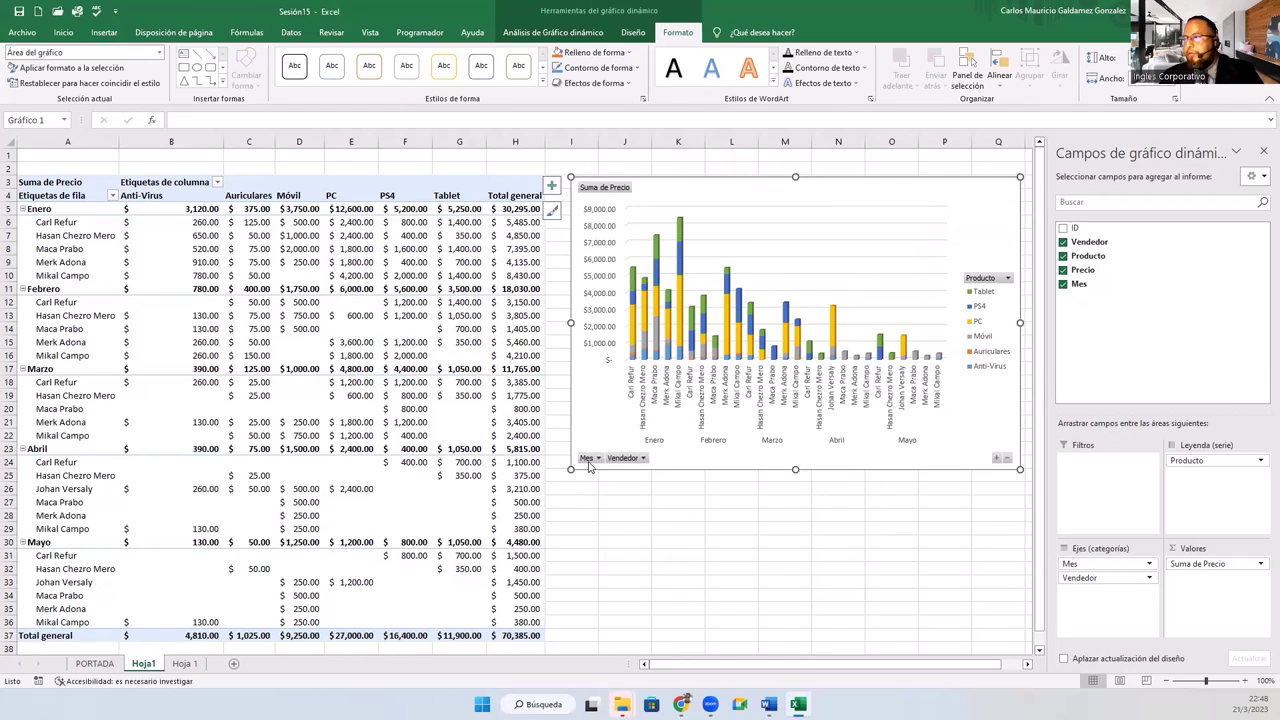
# Step: Filter the chart's Mes field to Enero, Febrero and Marzo, dropping the total to $60,090.00
pyautogui.click(591, 459)
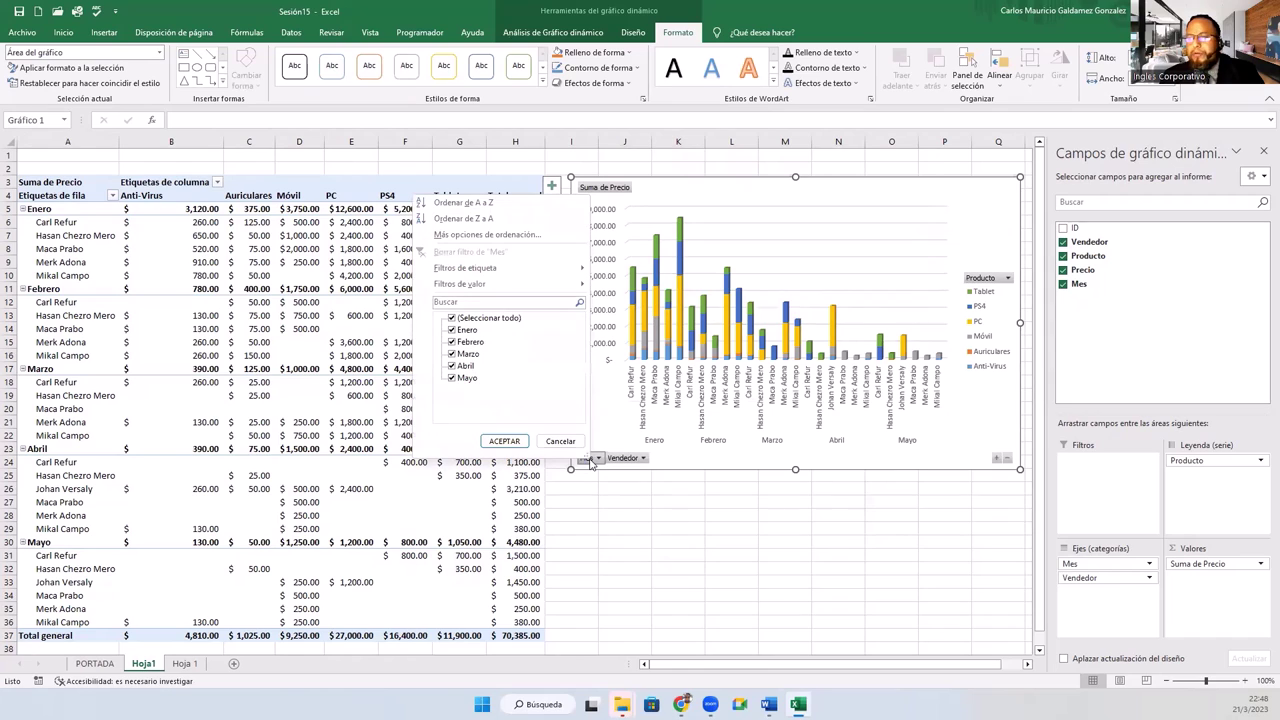
pyautogui.click(452, 318)
pyautogui.click(452, 330)
pyautogui.click(452, 342)
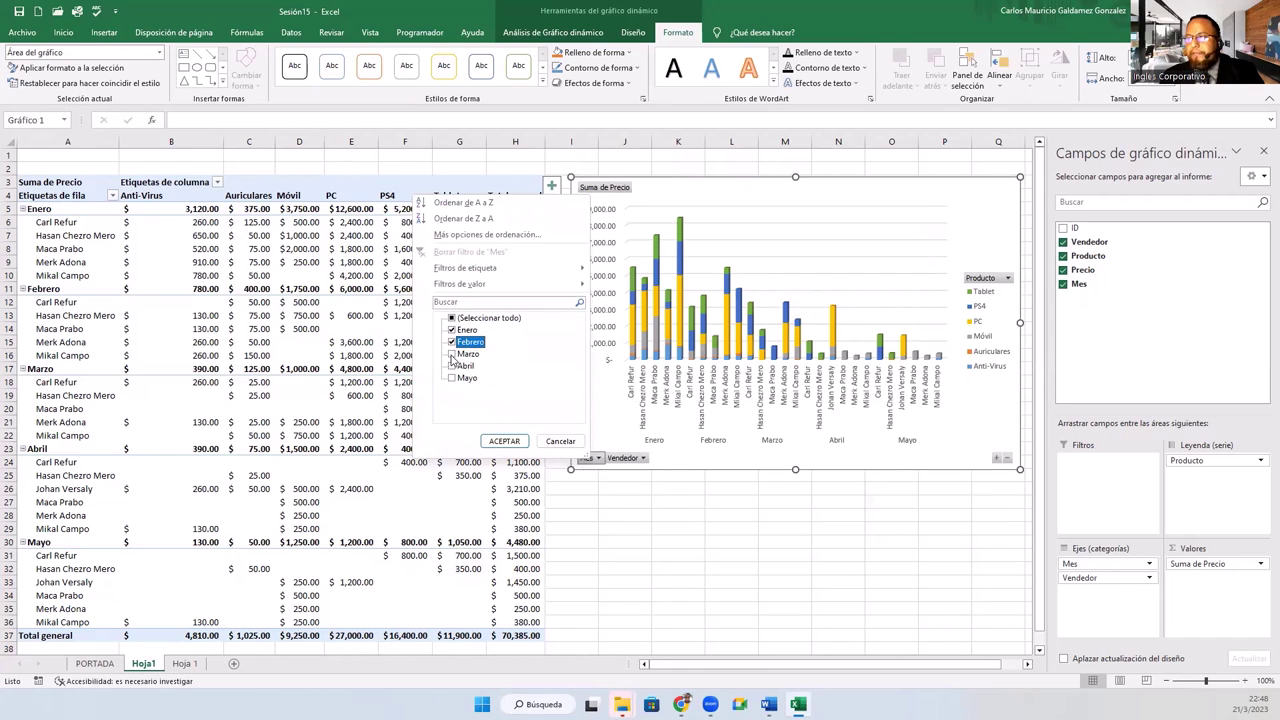
pyautogui.click(452, 354)
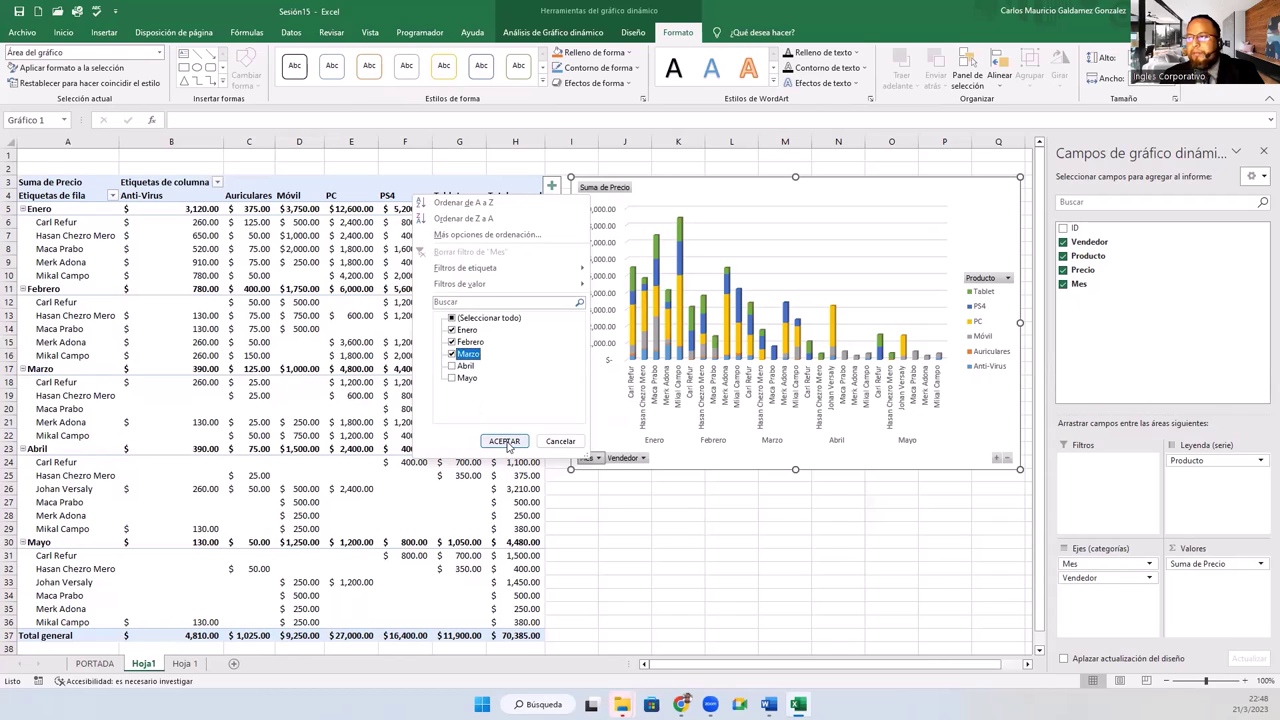
pyautogui.click(505, 442)
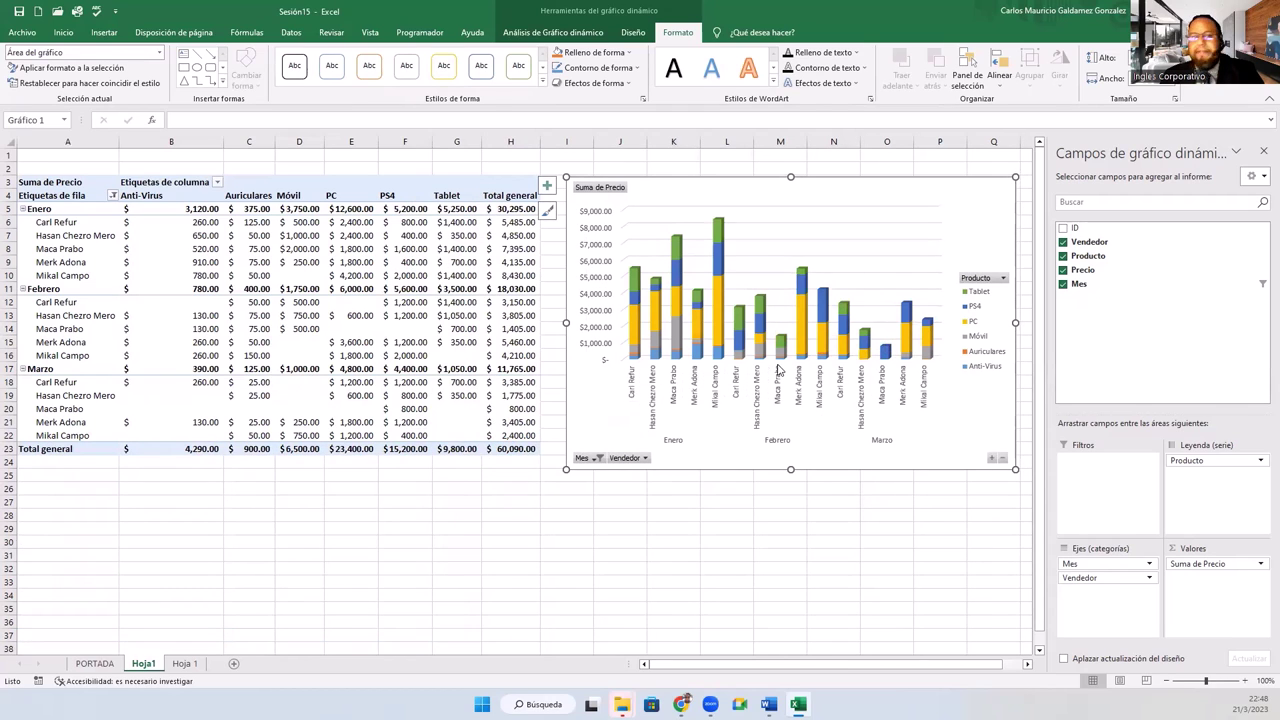
# Step: Apply a dark built-in PivotTable style with black header and Total general rows
pyautogui.click(354, 276)
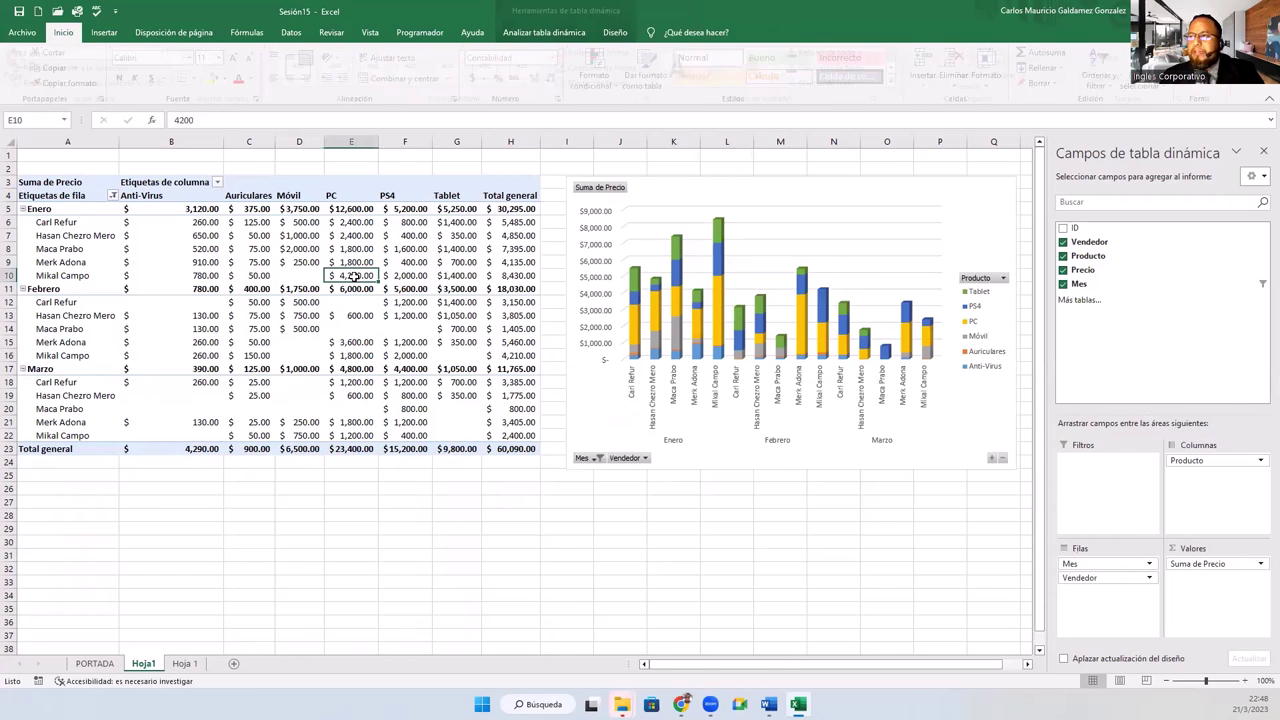
pyautogui.click(614, 33)
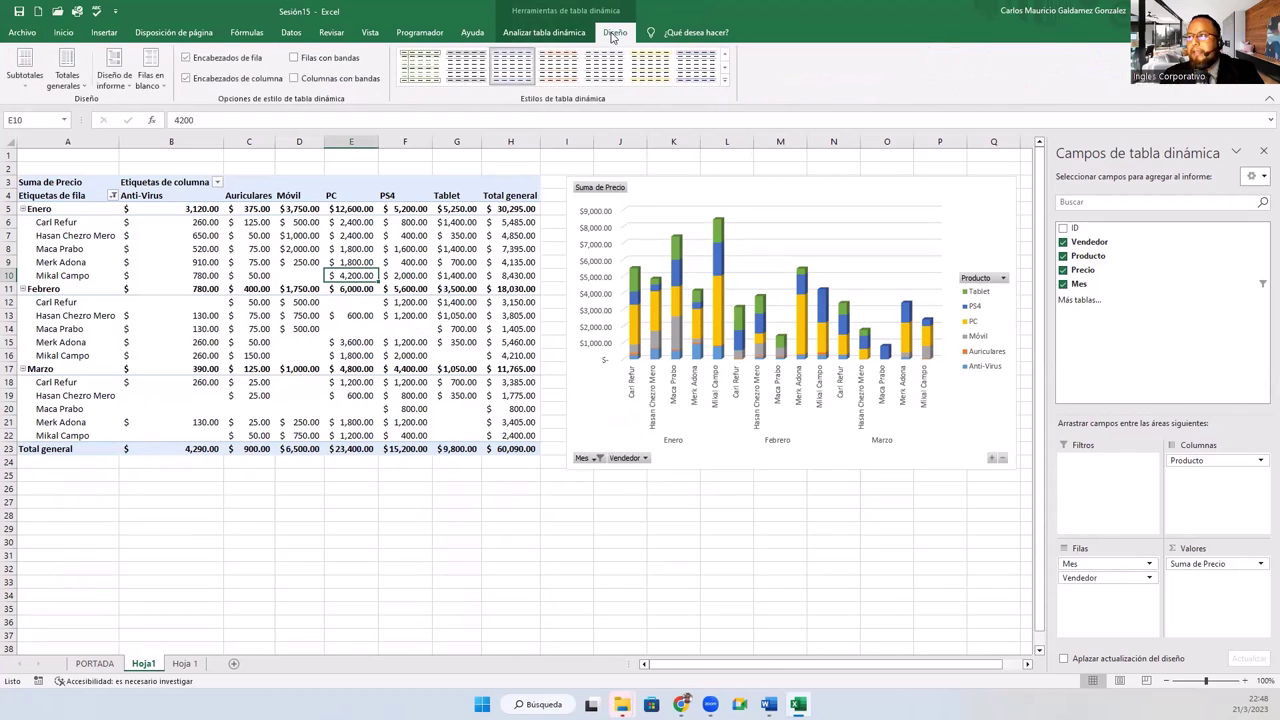
pyautogui.click(725, 84)
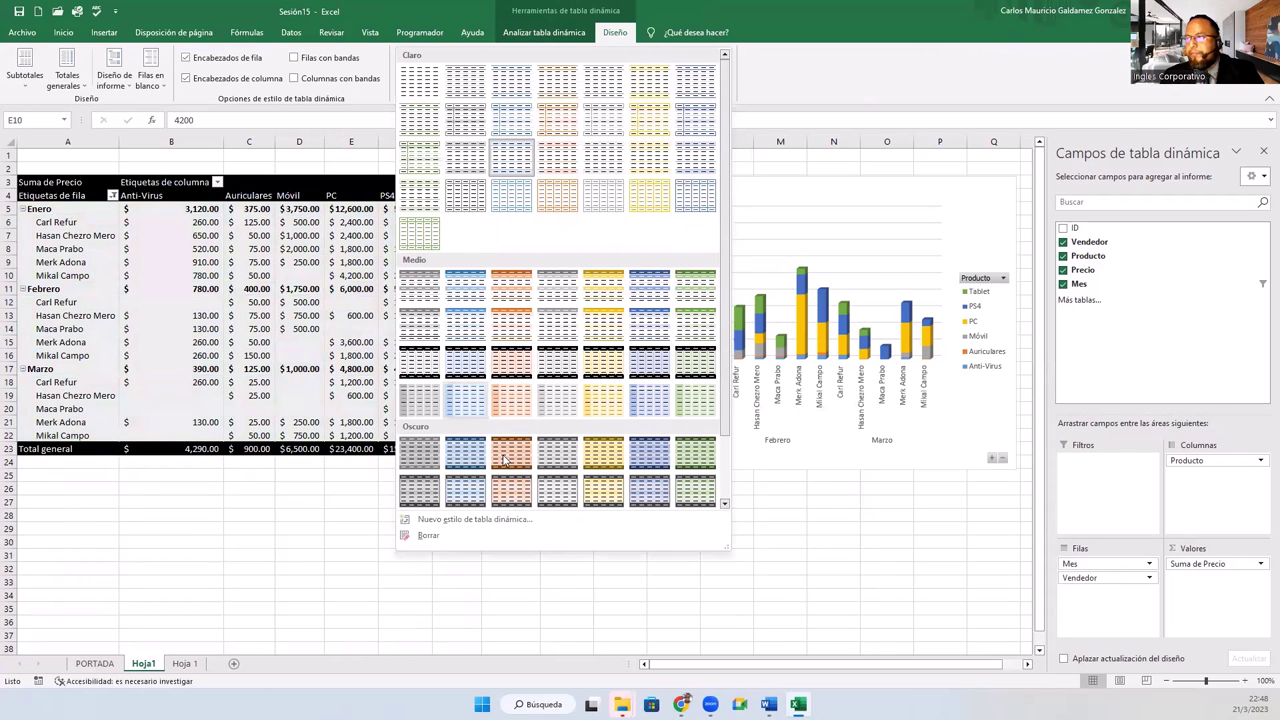
pyautogui.click(409, 363)
pyautogui.click(675, 196)
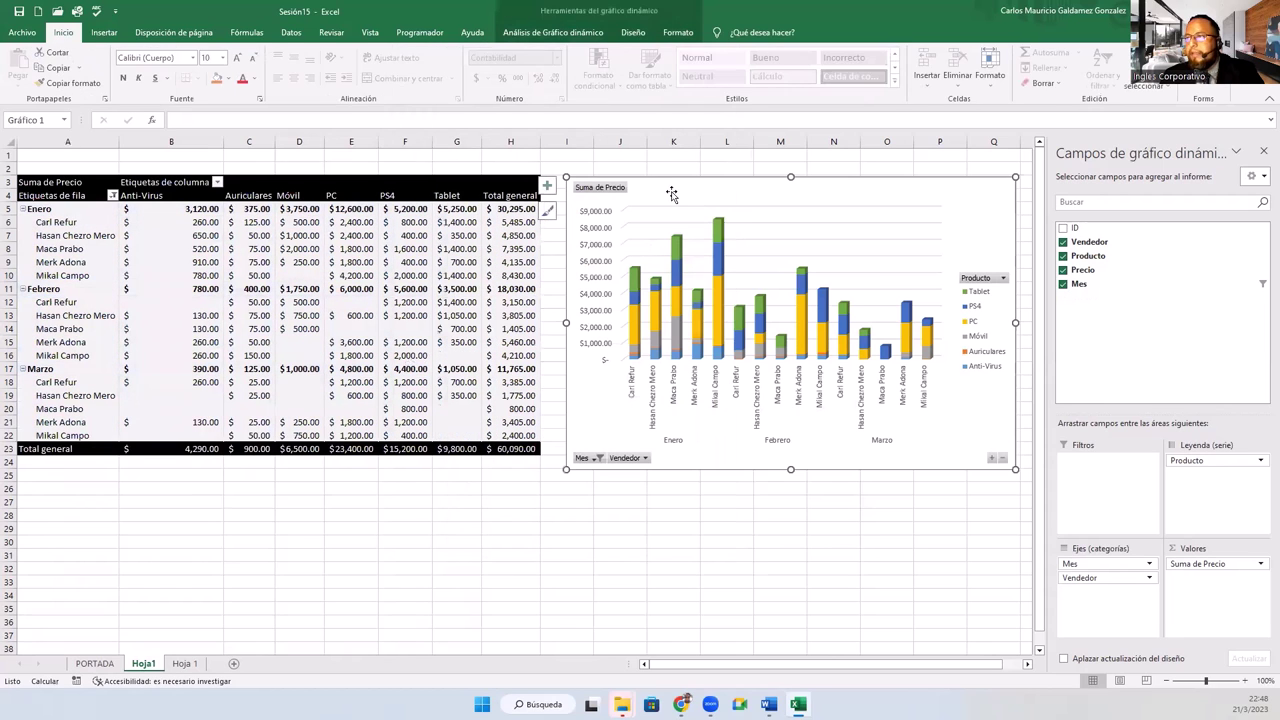
pyautogui.click(633, 32)
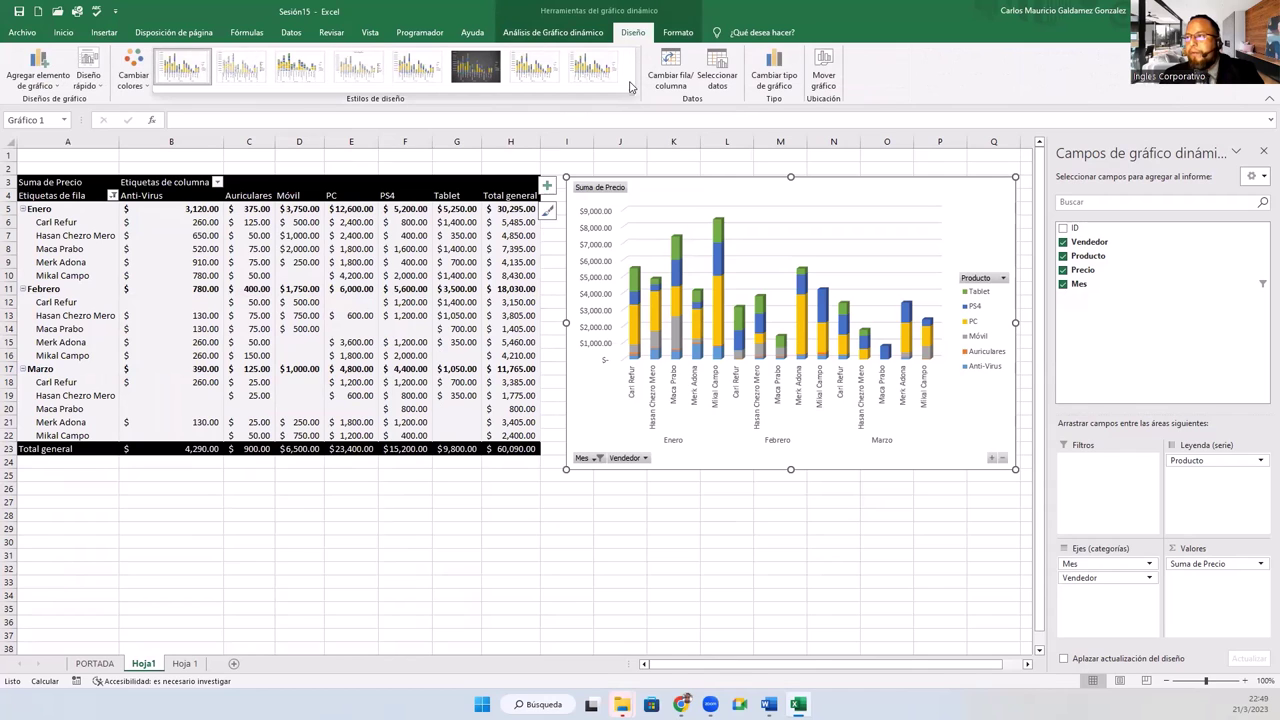
# Step: Apply the dark chart style with a charcoal background to the pivot chart
pyautogui.click(477, 70)
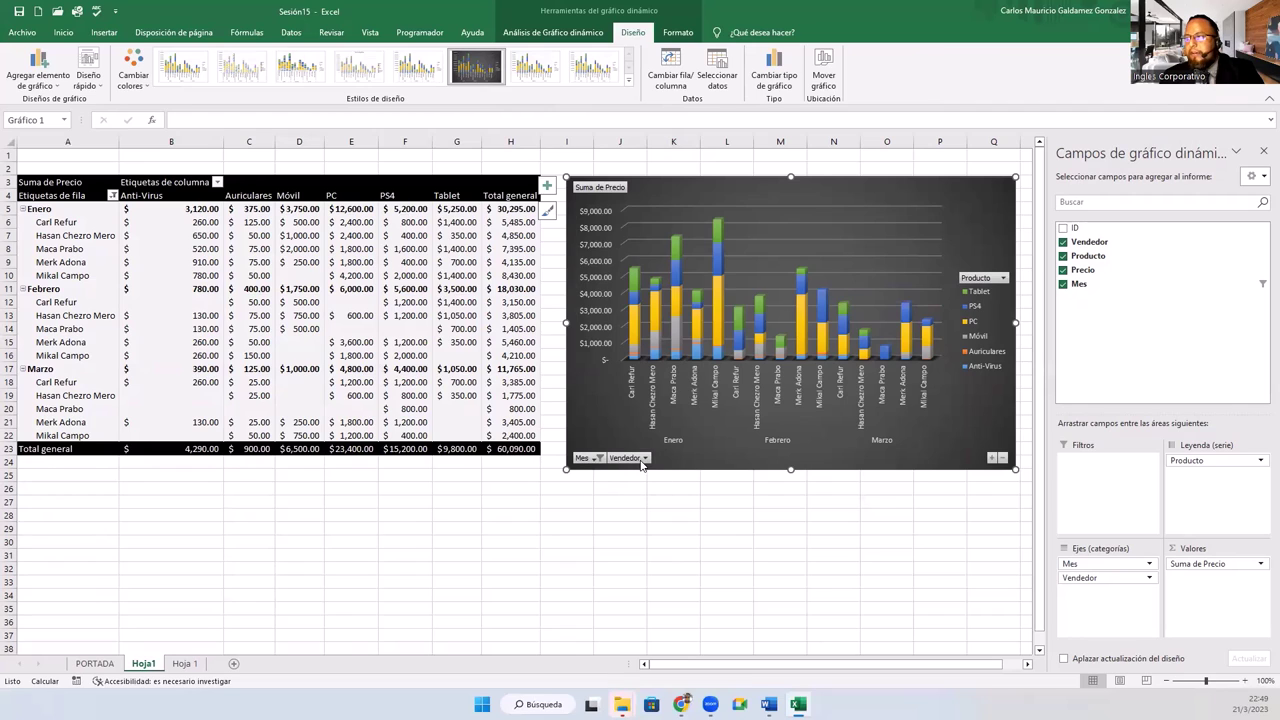
# Step: Filter the chart's Vendedor field to exclude three sellers, leaving only two
pyautogui.click(630, 460)
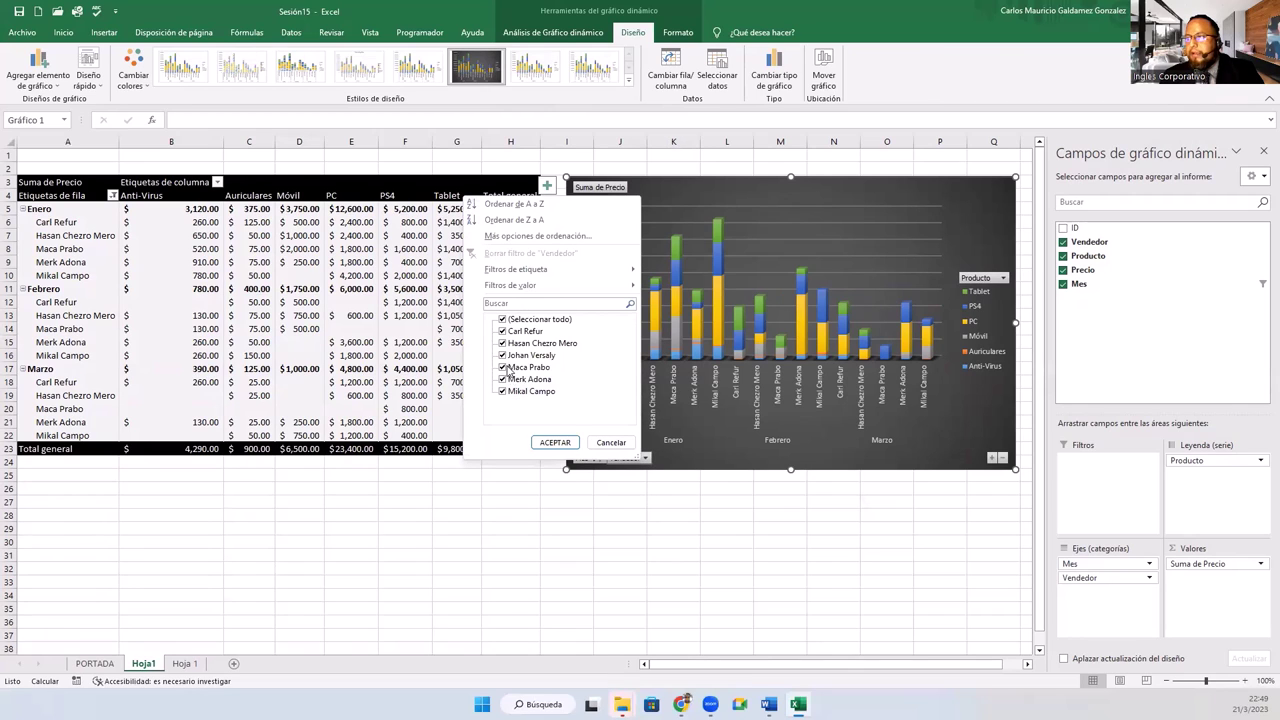
pyautogui.click(502, 367)
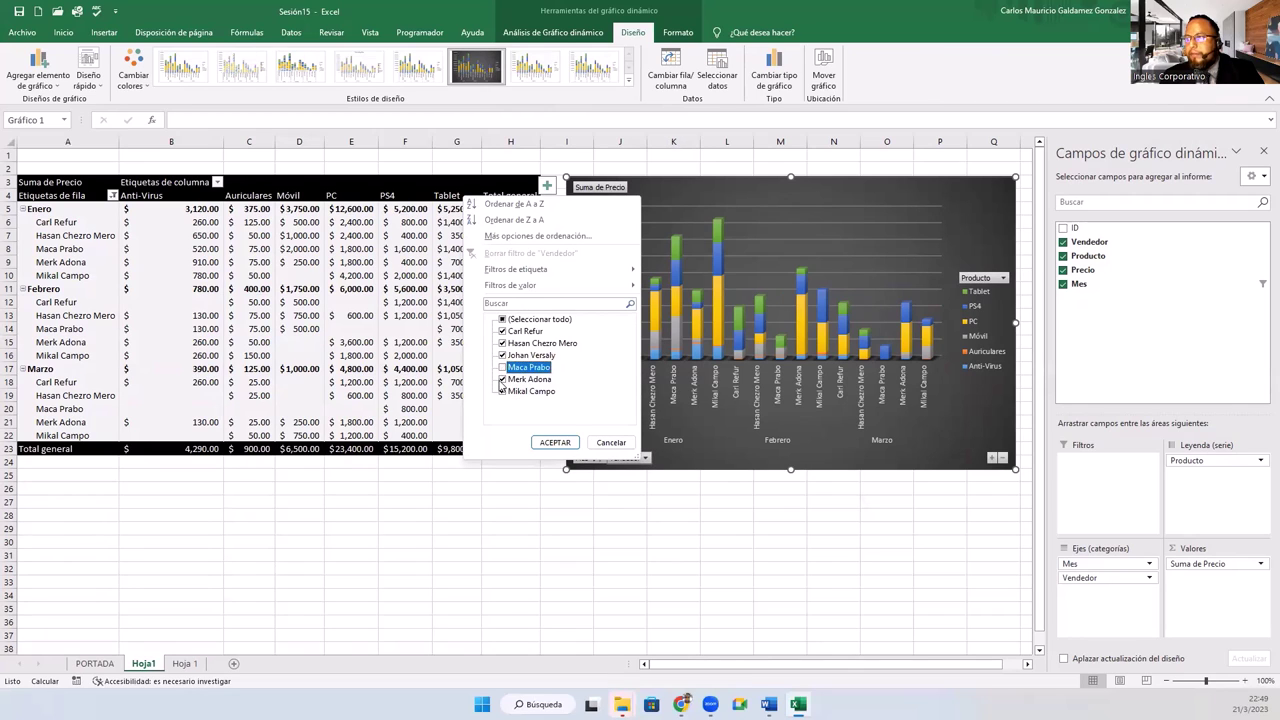
pyautogui.click(502, 379)
pyautogui.click(502, 391)
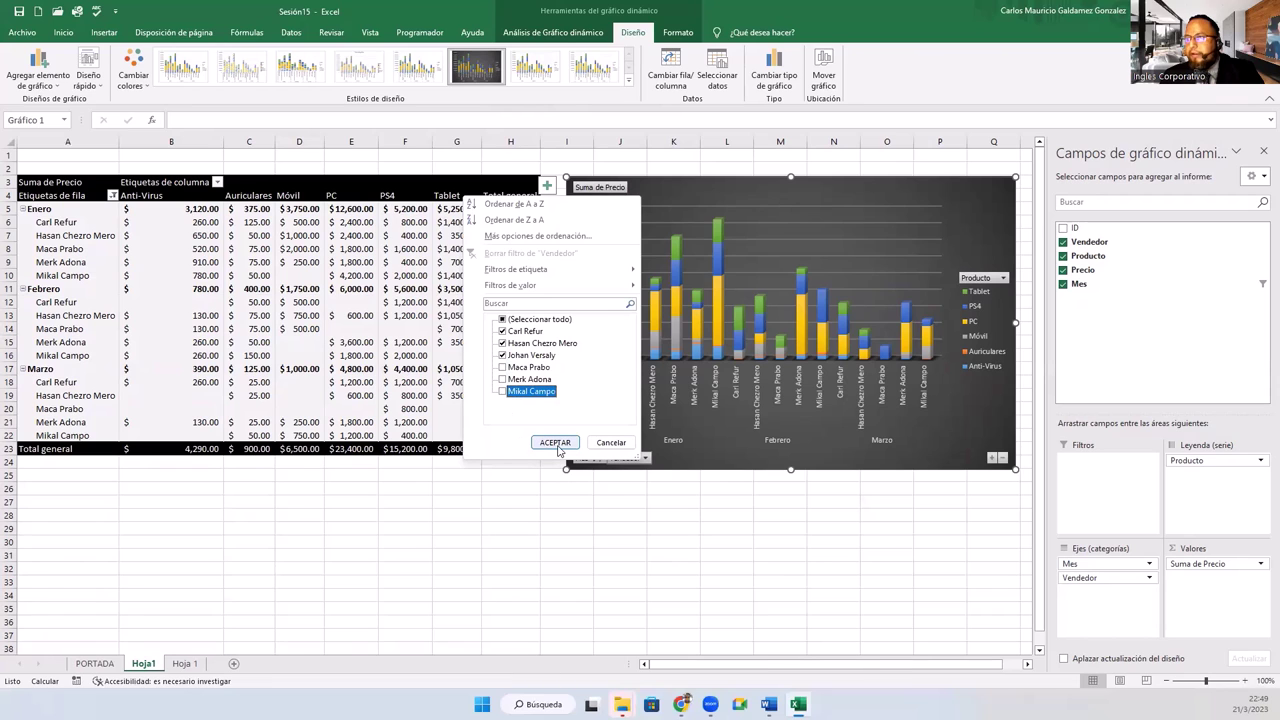
pyautogui.click(556, 443)
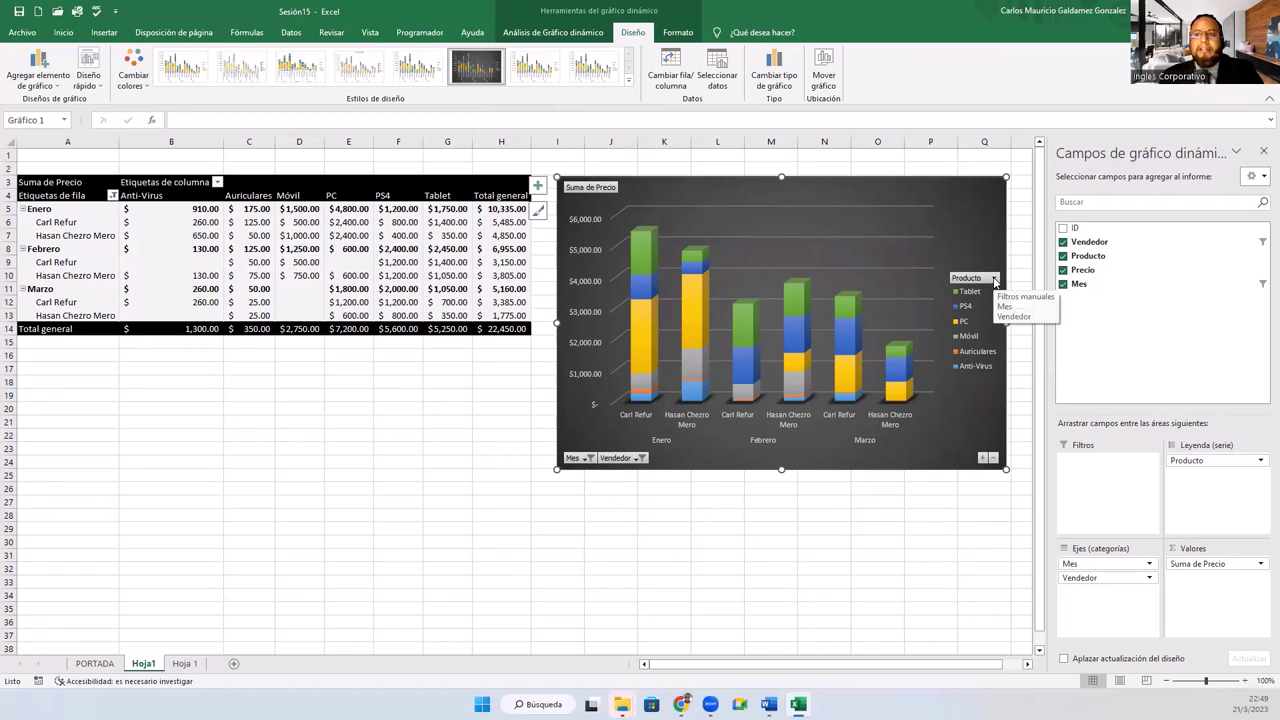
# Step: Filter Producto to only Móvil, PC and Tablet, bringing the total to $15,200.00
pyautogui.click(995, 279)
pyautogui.click(855, 403)
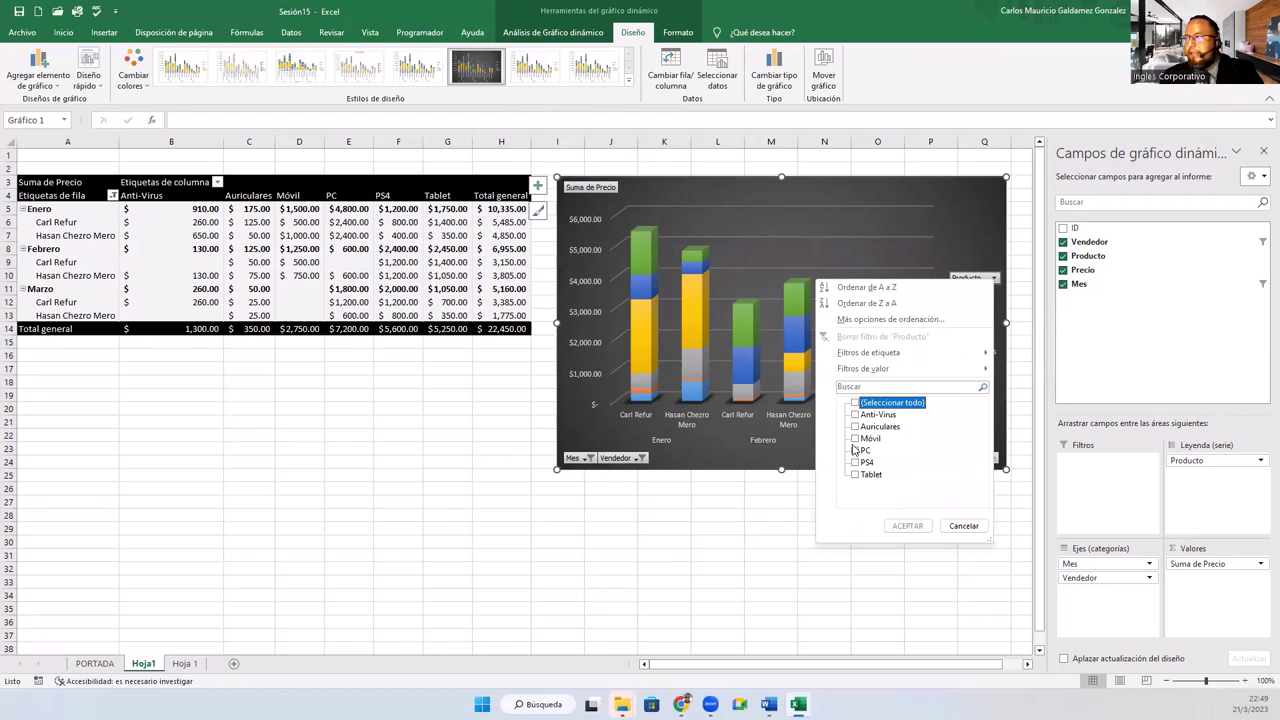
pyautogui.click(854, 439)
pyautogui.click(855, 451)
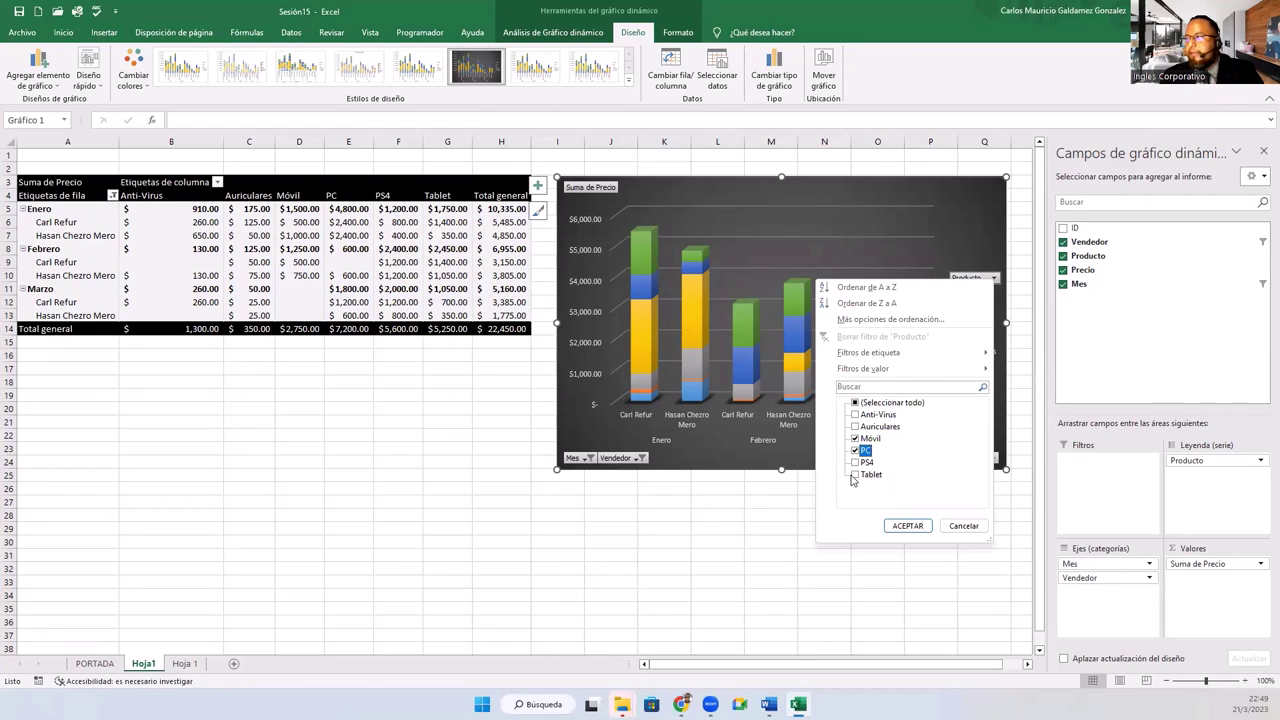
pyautogui.click(855, 475)
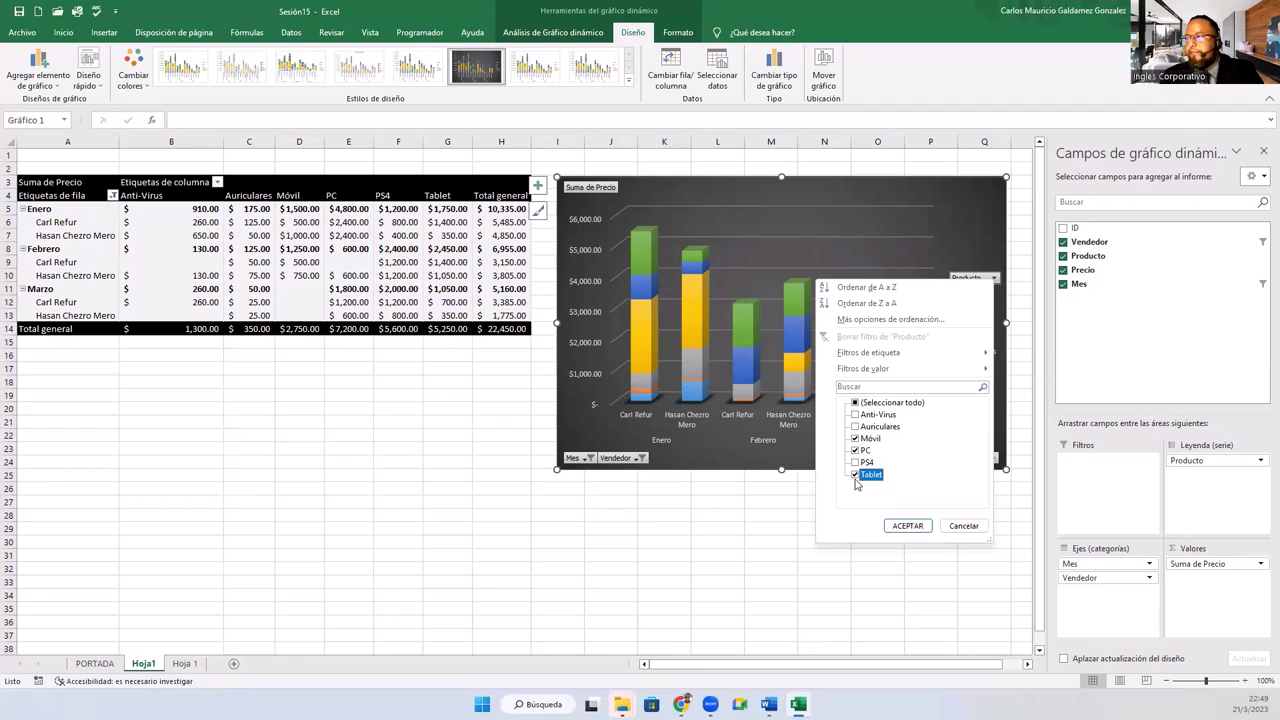
pyautogui.click(918, 529)
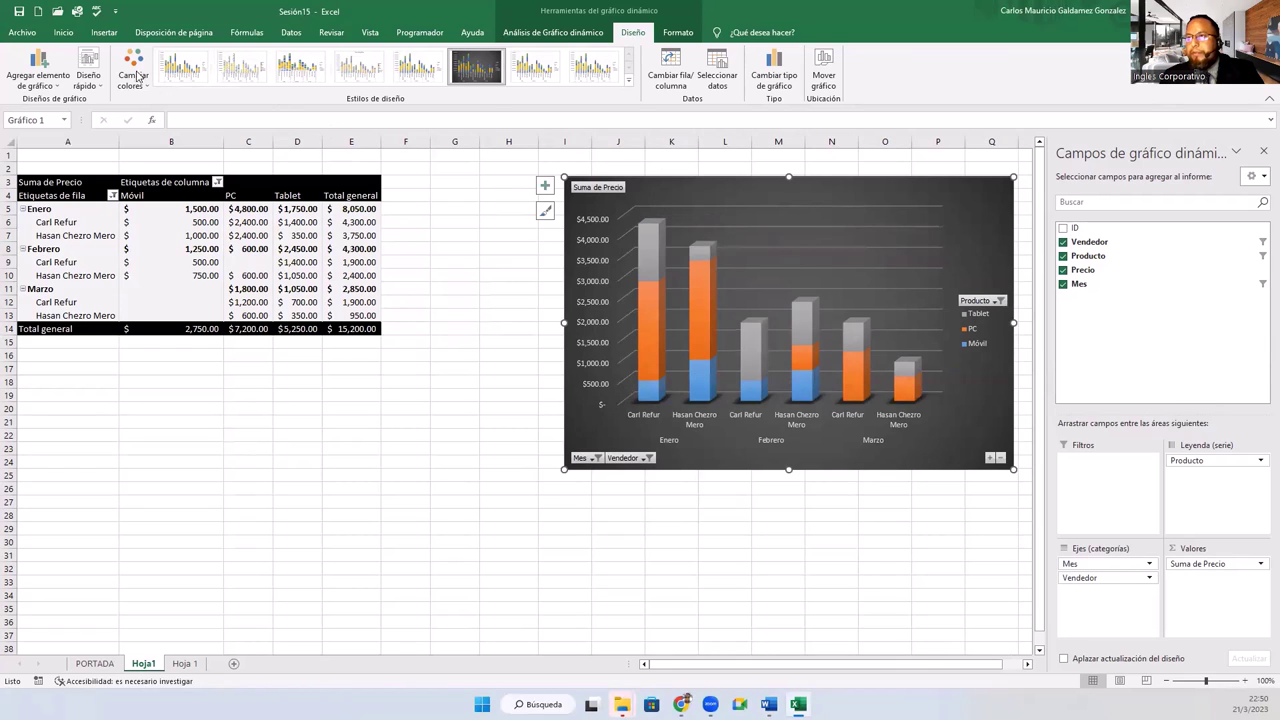
pyautogui.click(136, 86)
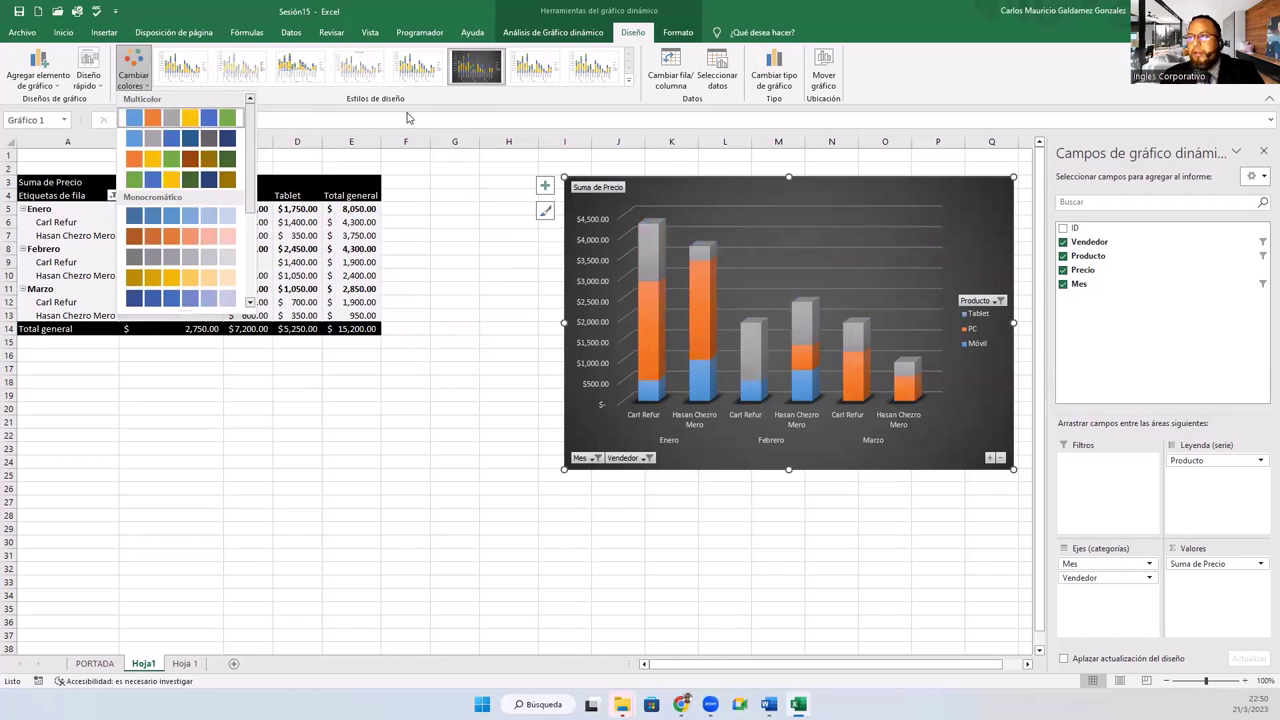
pyautogui.click(418, 99)
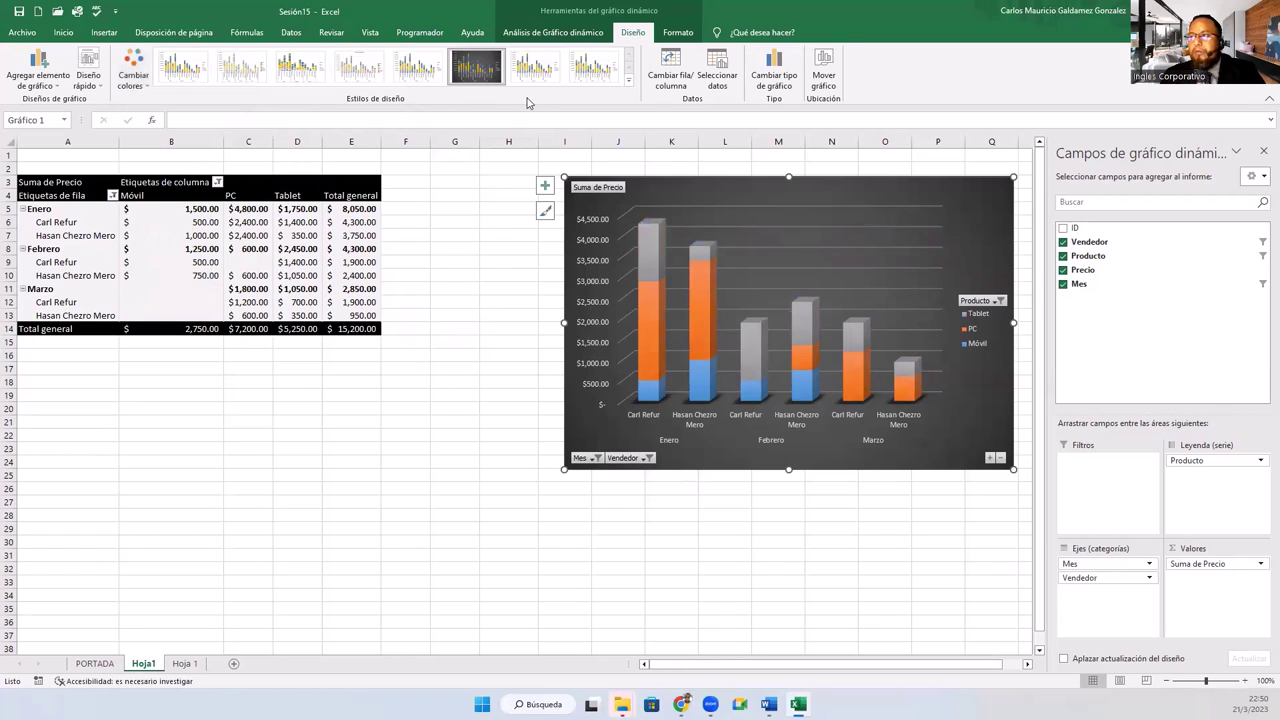
pyautogui.click(629, 87)
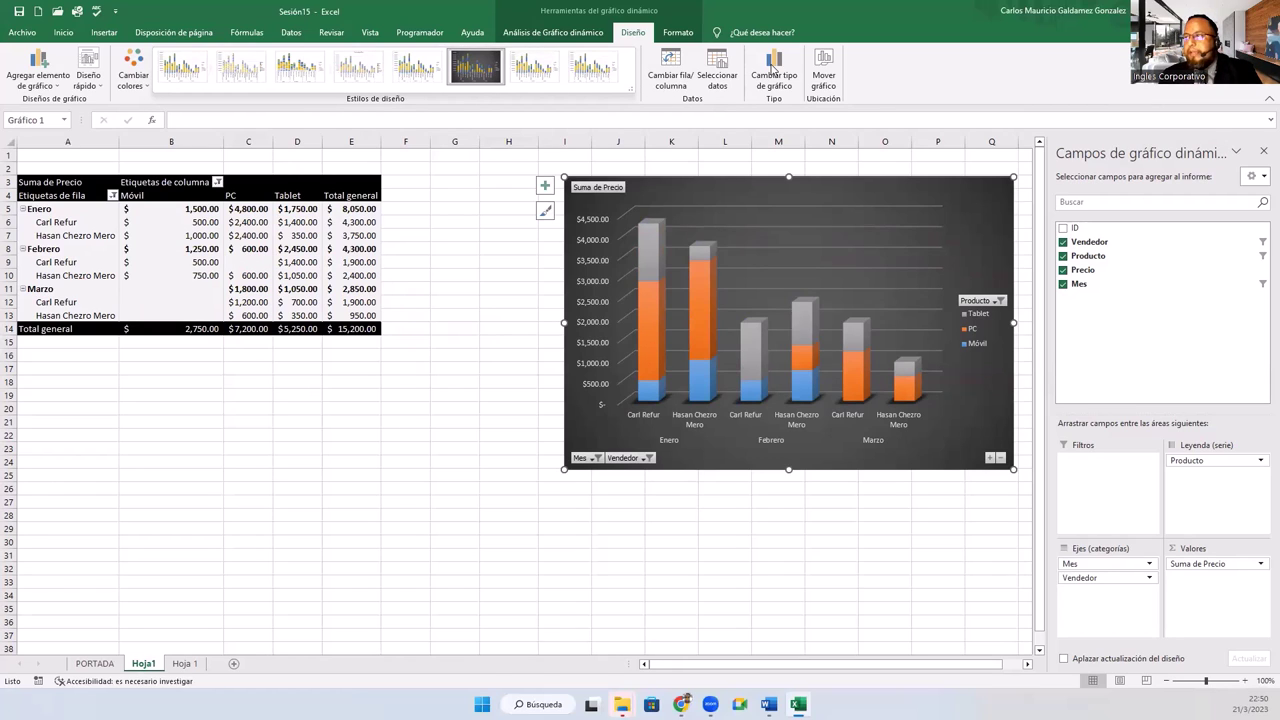
# Step: Change the pivot chart type to Columna agrupada 3D
pyautogui.click(773, 67)
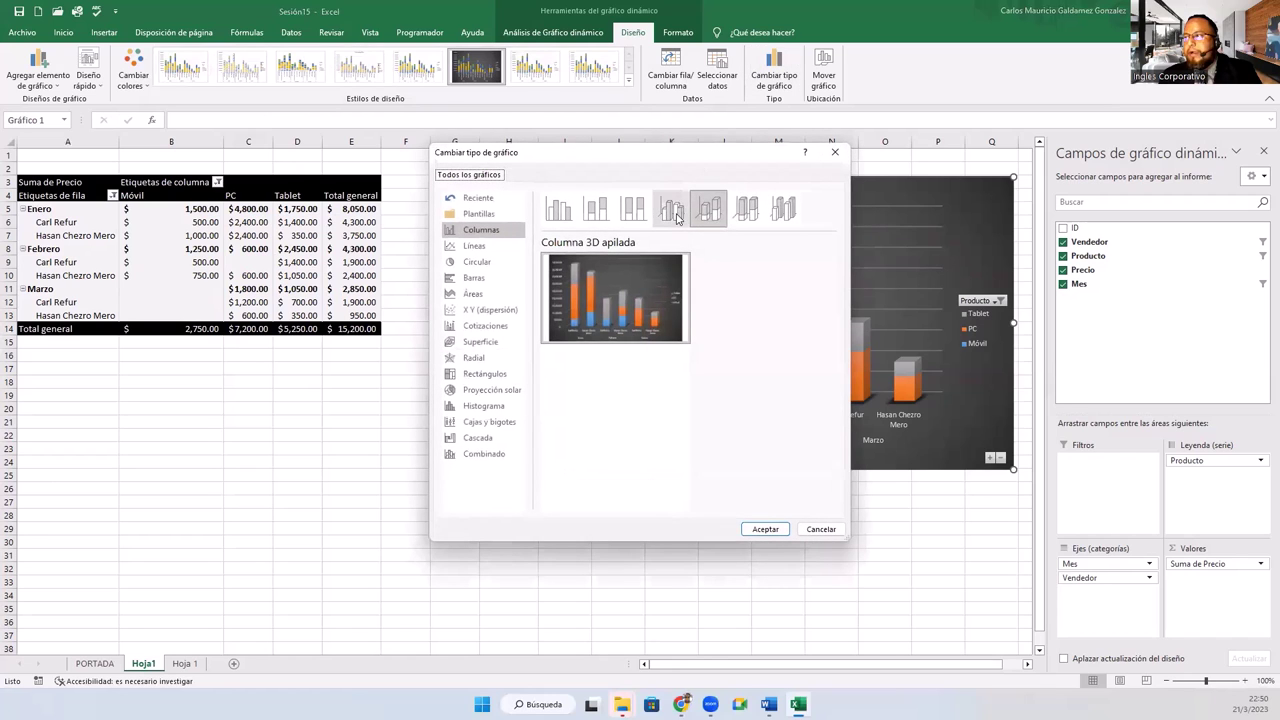
pyautogui.click(677, 216)
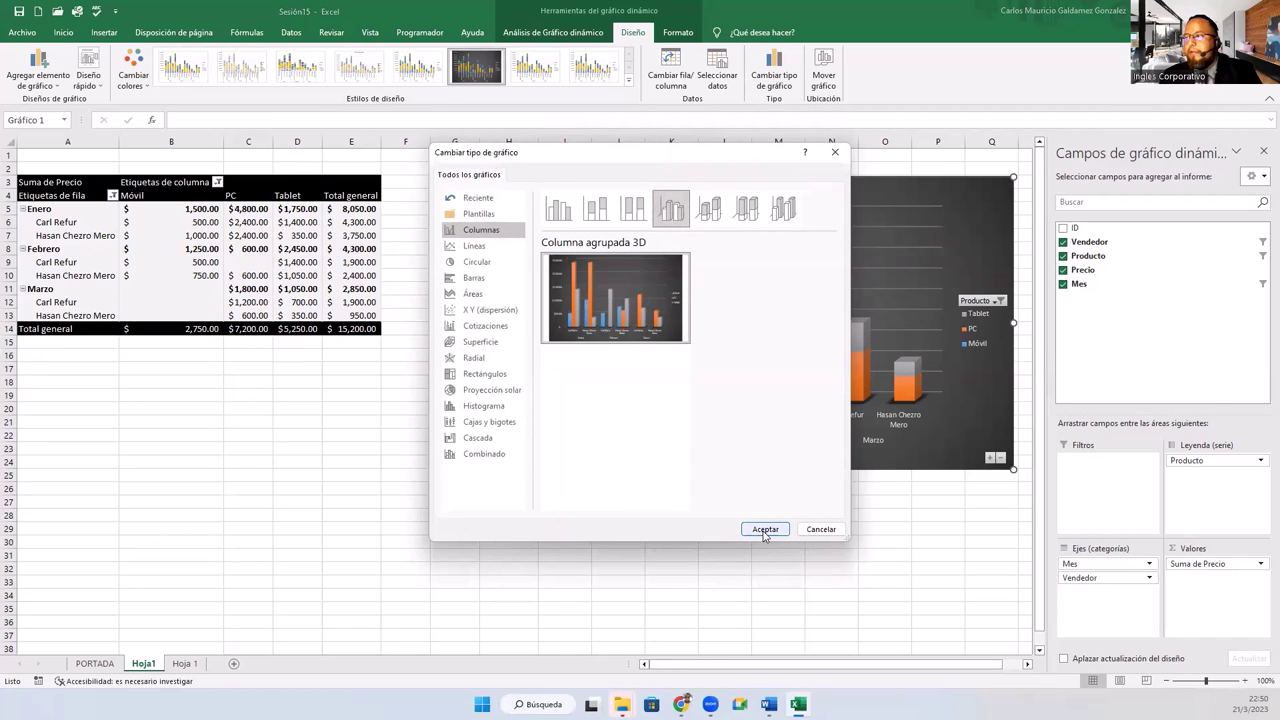
pyautogui.click(765, 529)
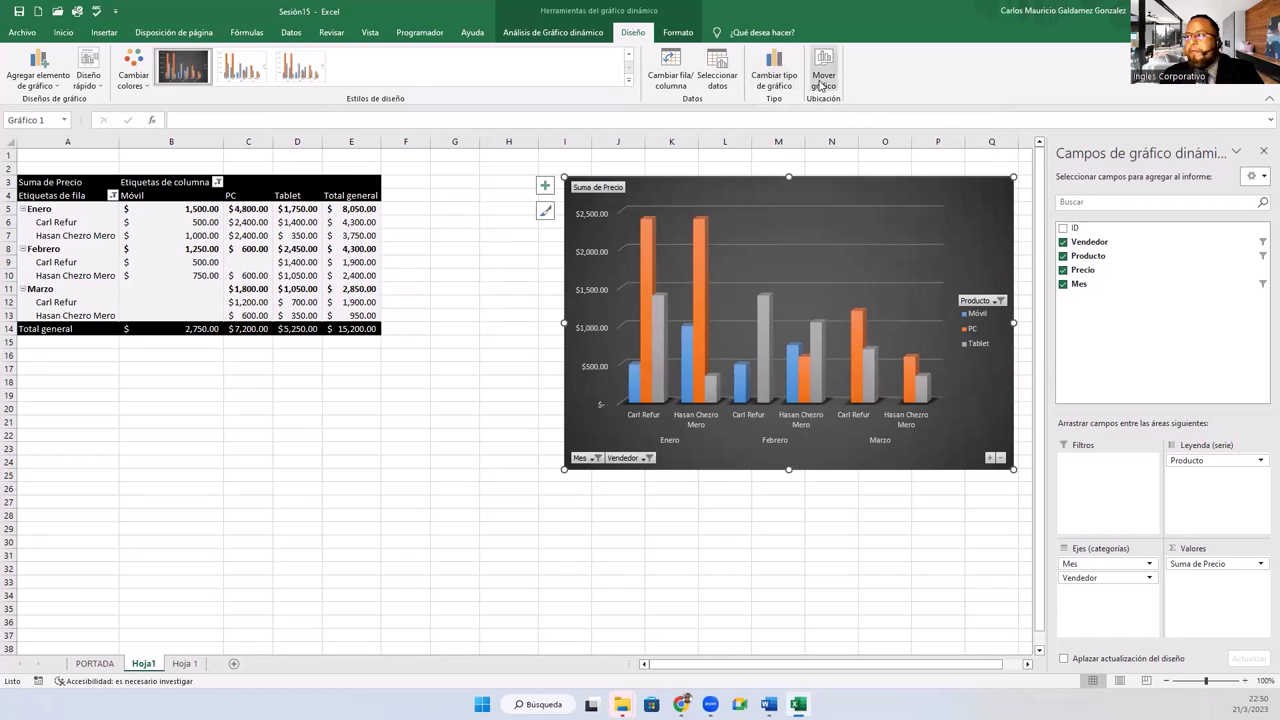
# Step: Apply quick layout Diseño 4, with value labels above columns and legend below
pyautogui.click(96, 84)
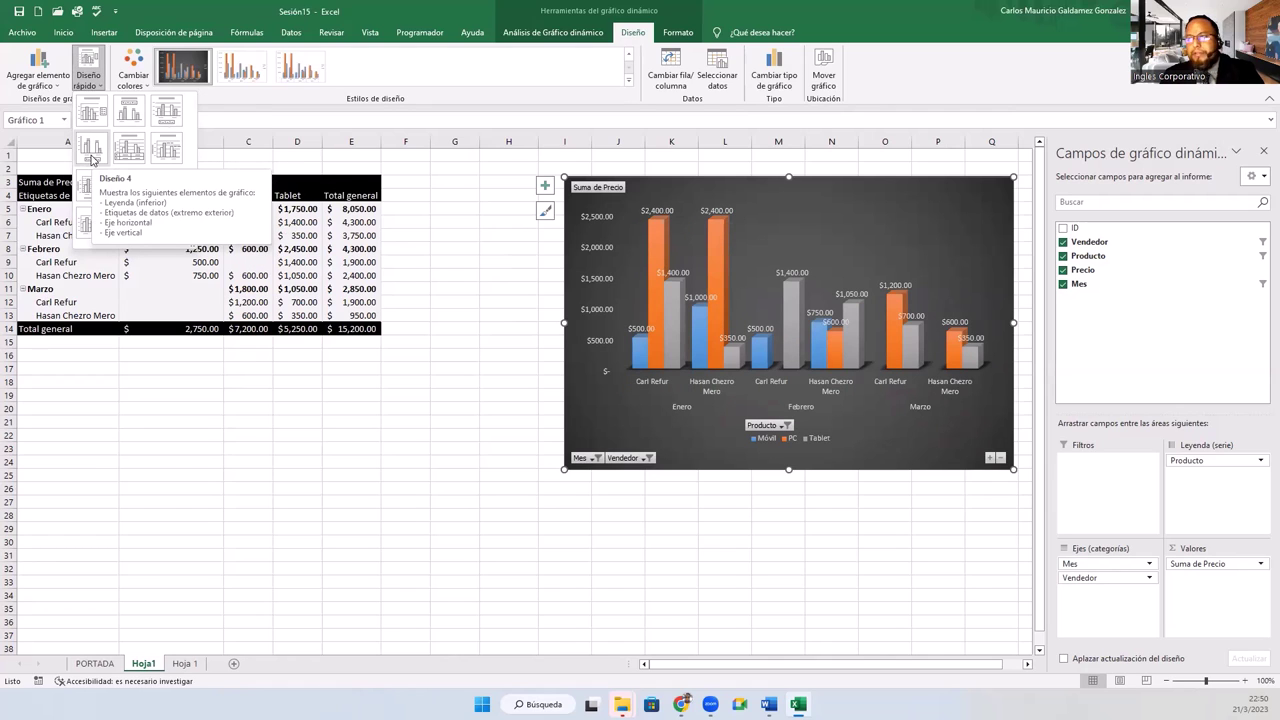
pyautogui.click(91, 158)
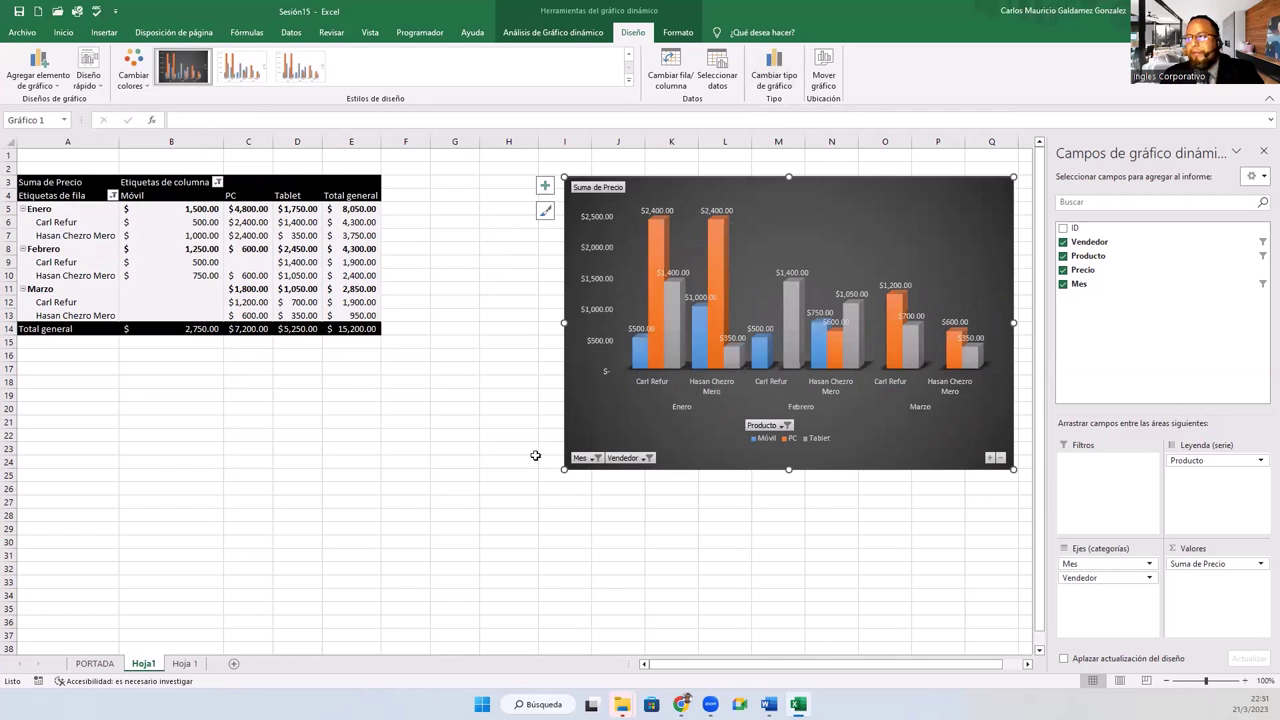
# Step: Clear the Mes and Vendedor filters on the pivot chart
pyautogui.click(593, 457)
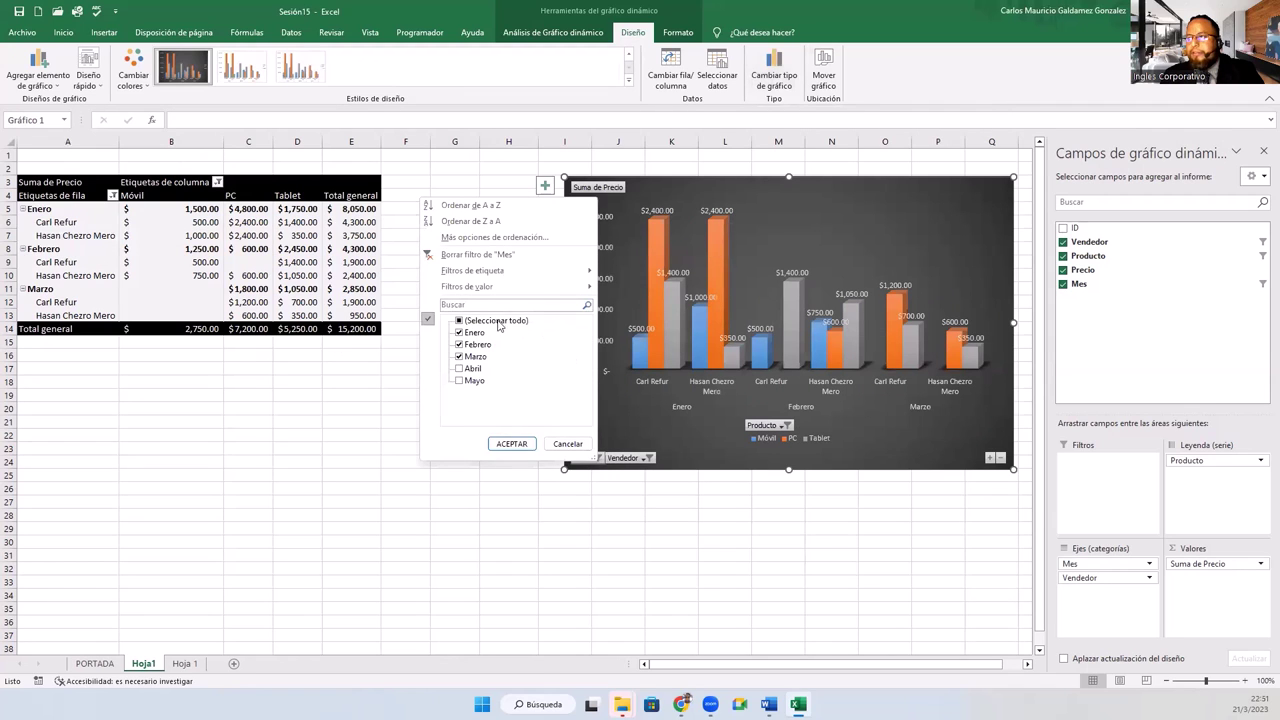
pyautogui.click(463, 254)
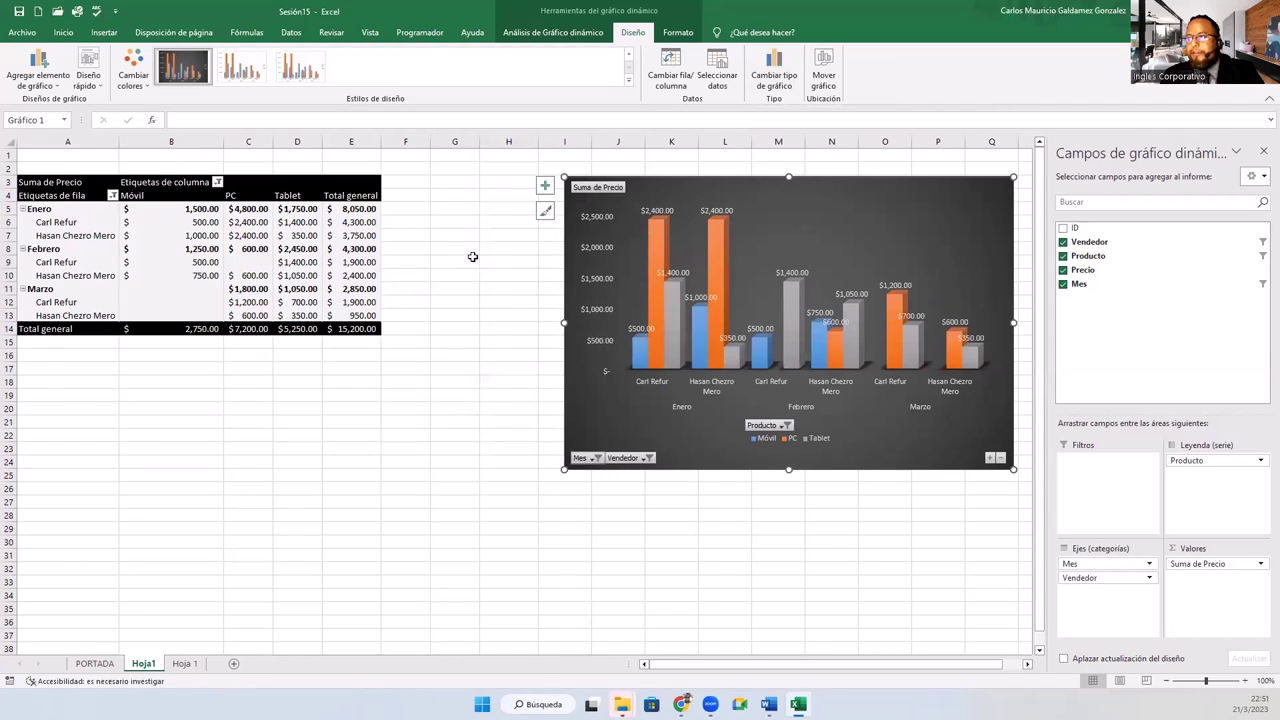
pyautogui.click(641, 459)
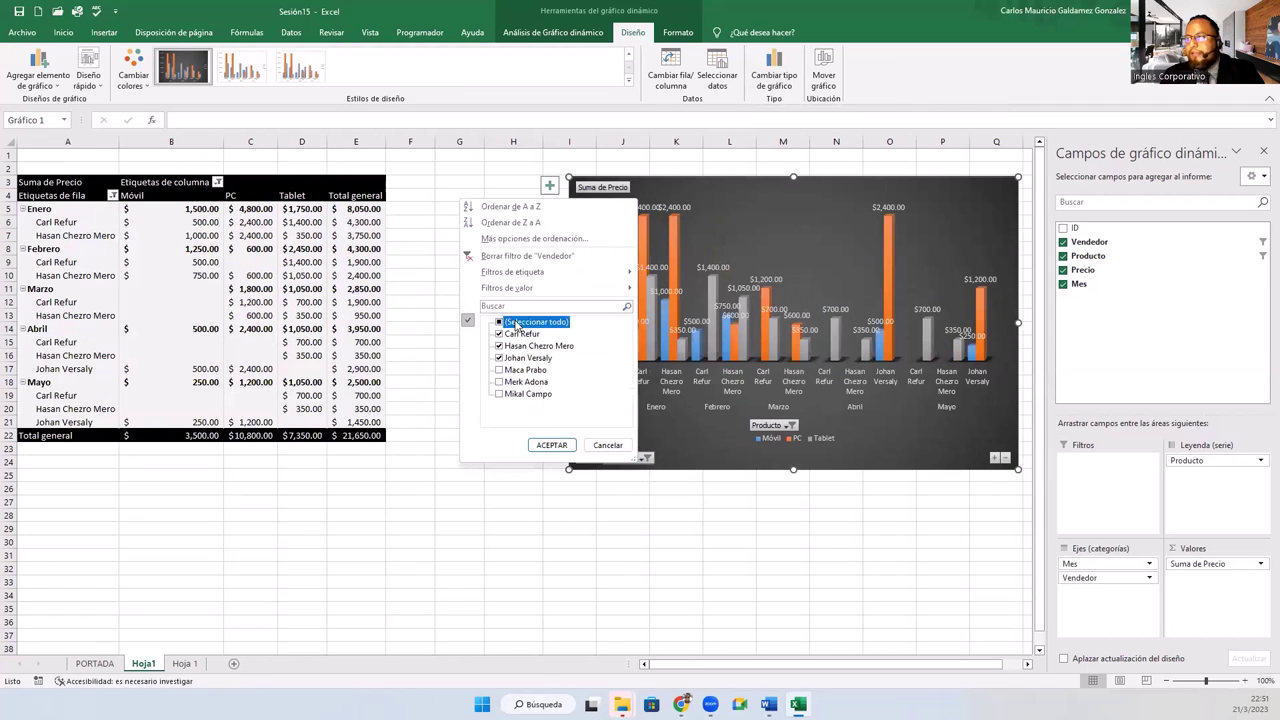
pyautogui.click(510, 256)
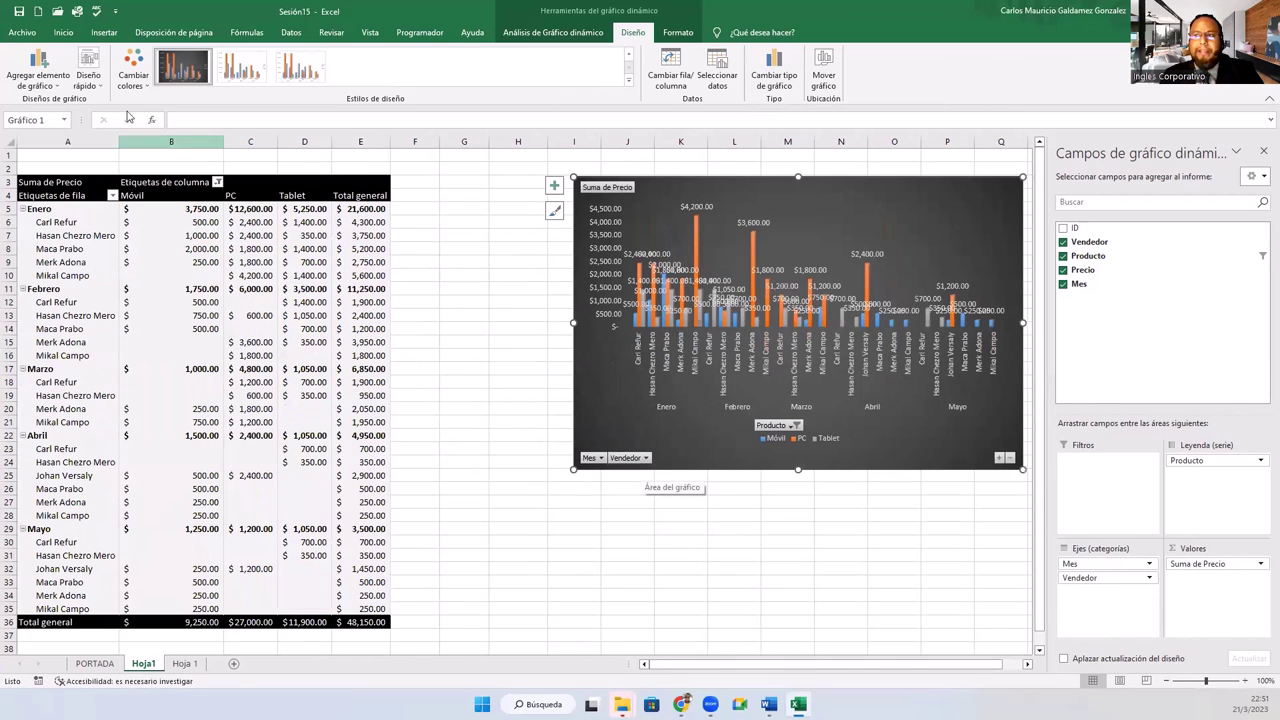
# Step: Apply a quick layout that adds a 'Título del gráfico' chart title
pyautogui.click(100, 84)
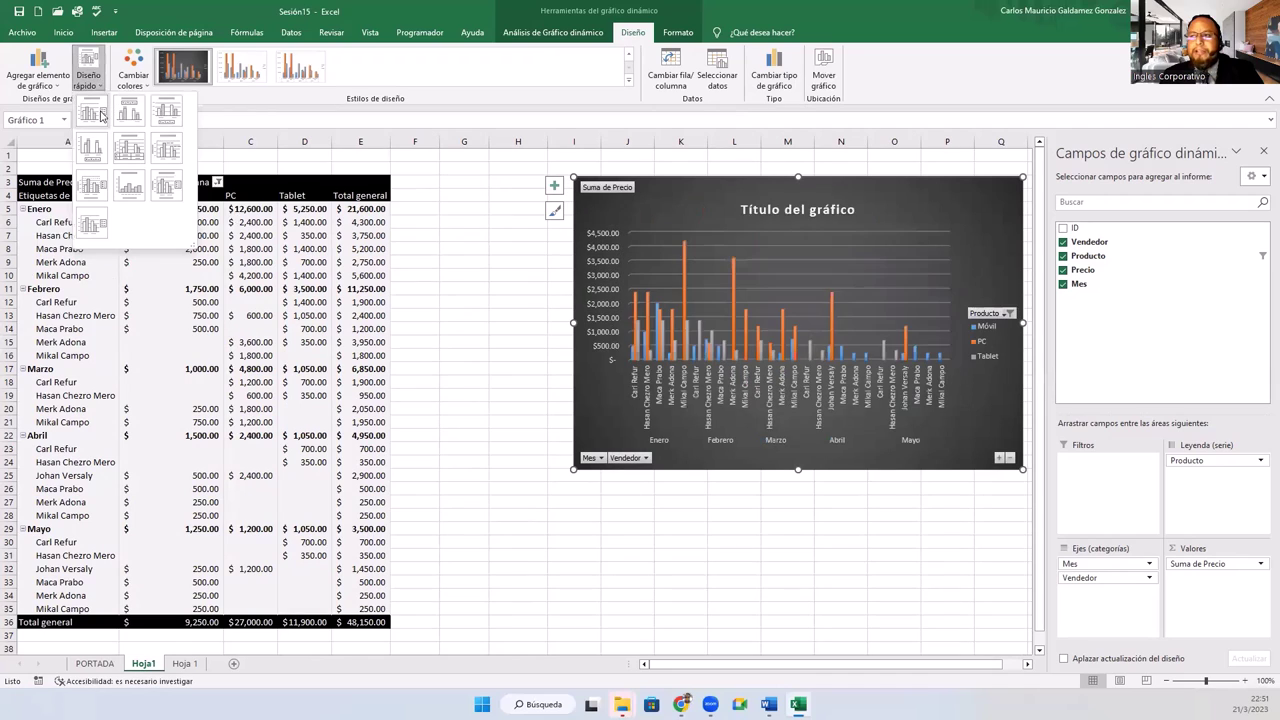
pyautogui.click(92, 110)
pyautogui.click(602, 401)
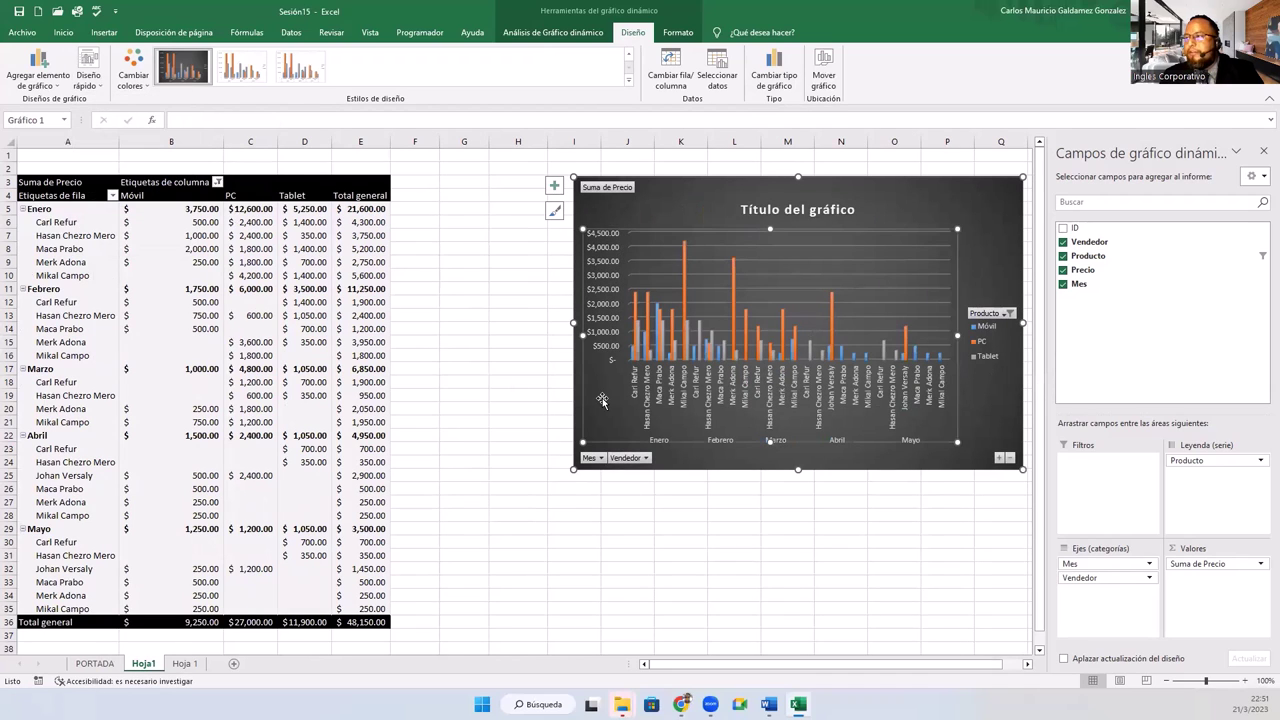
pyautogui.click(1008, 314)
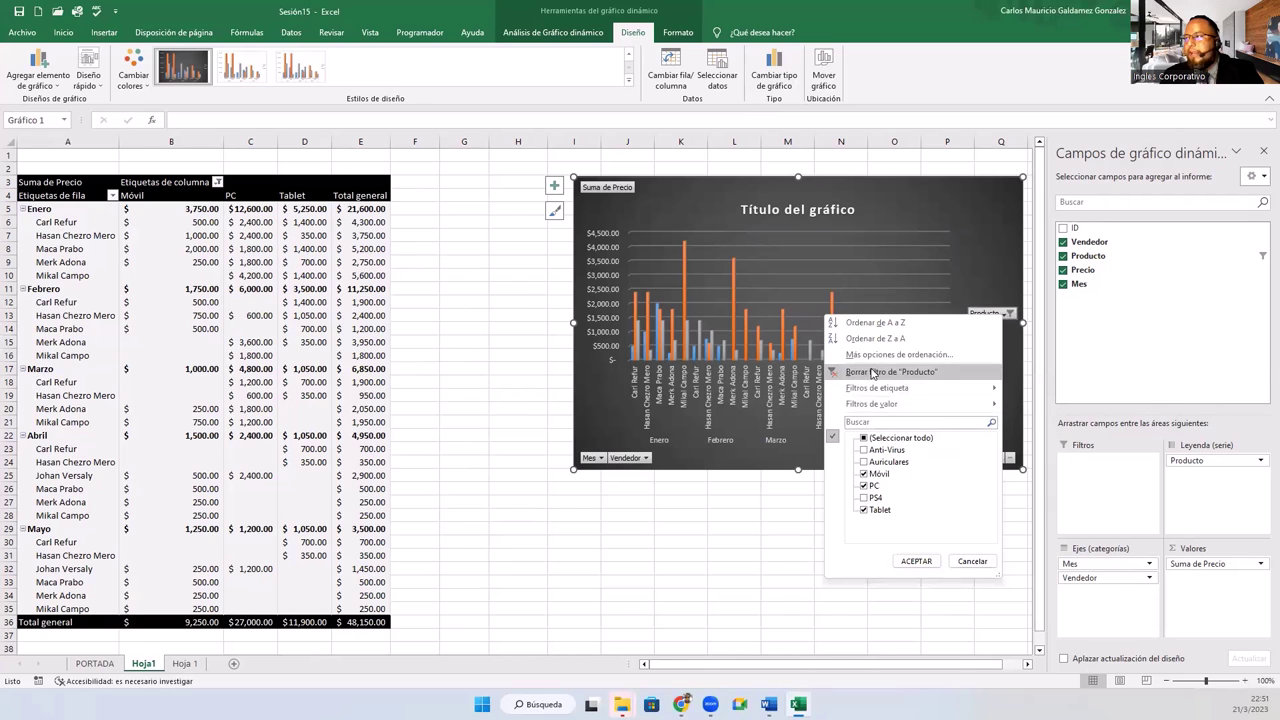
# Step: Clear the Producto filter so all six products return, totalling $70,385.00
pyautogui.click(875, 371)
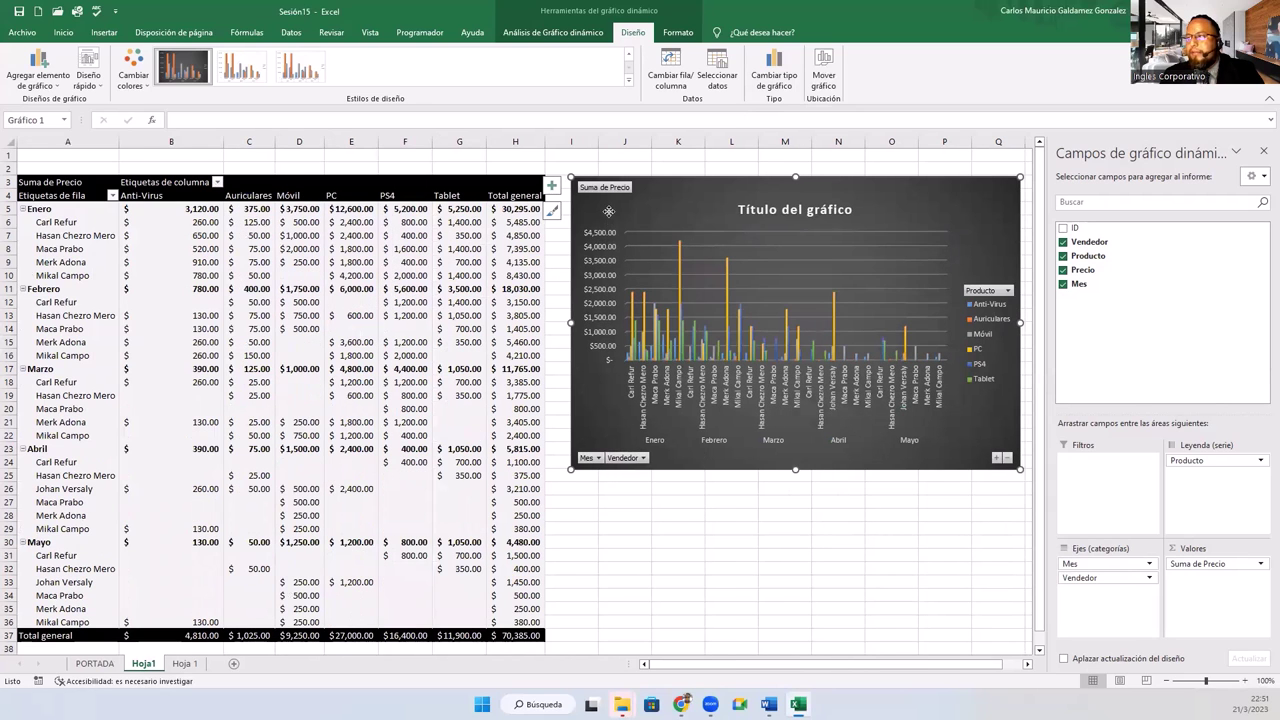